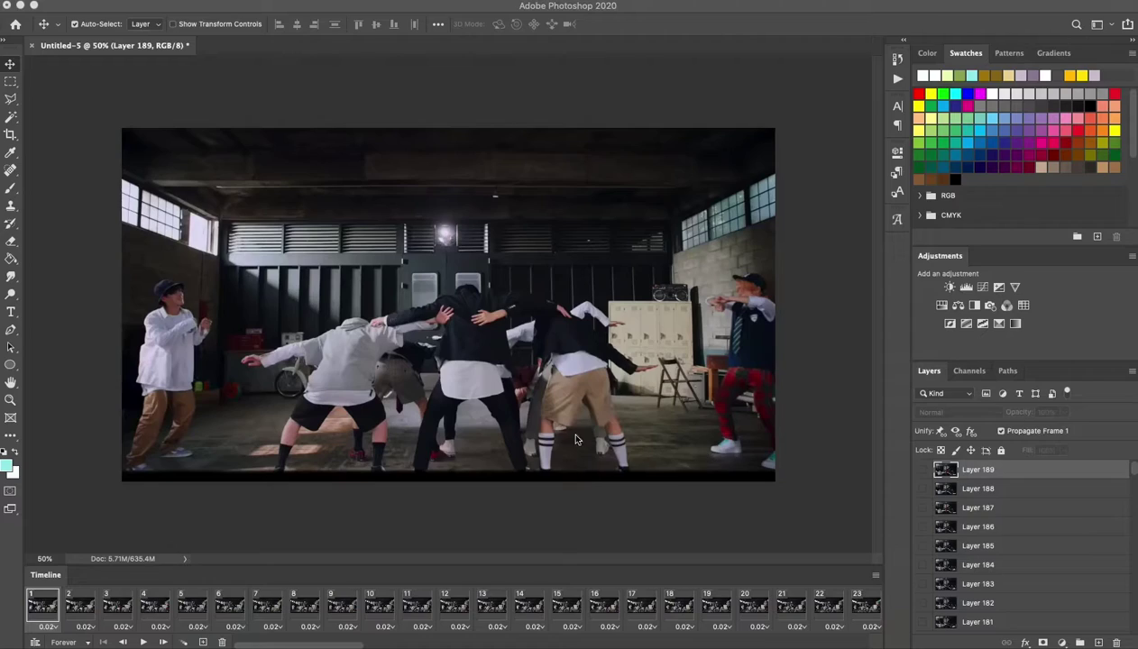
- Crop the animation to a 16:9 frame
key(c)
mouse_move(472, 354)
mouse_down()
mouse_move(462, 460)
mouse_move(507, 344)
mouse_up()
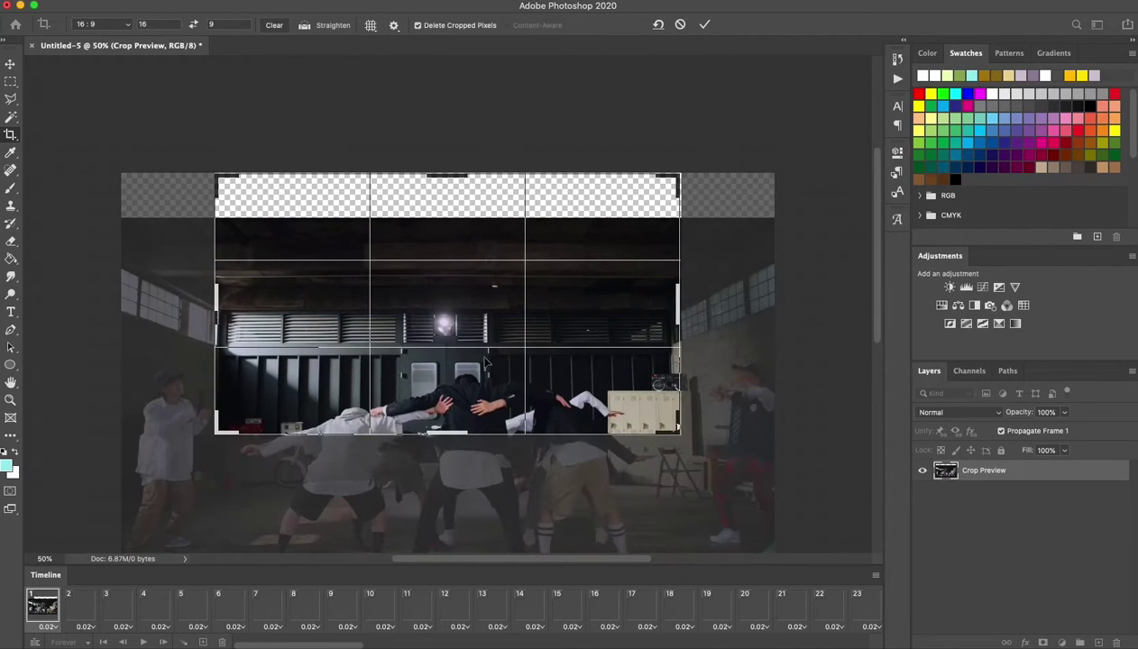
key(Return)
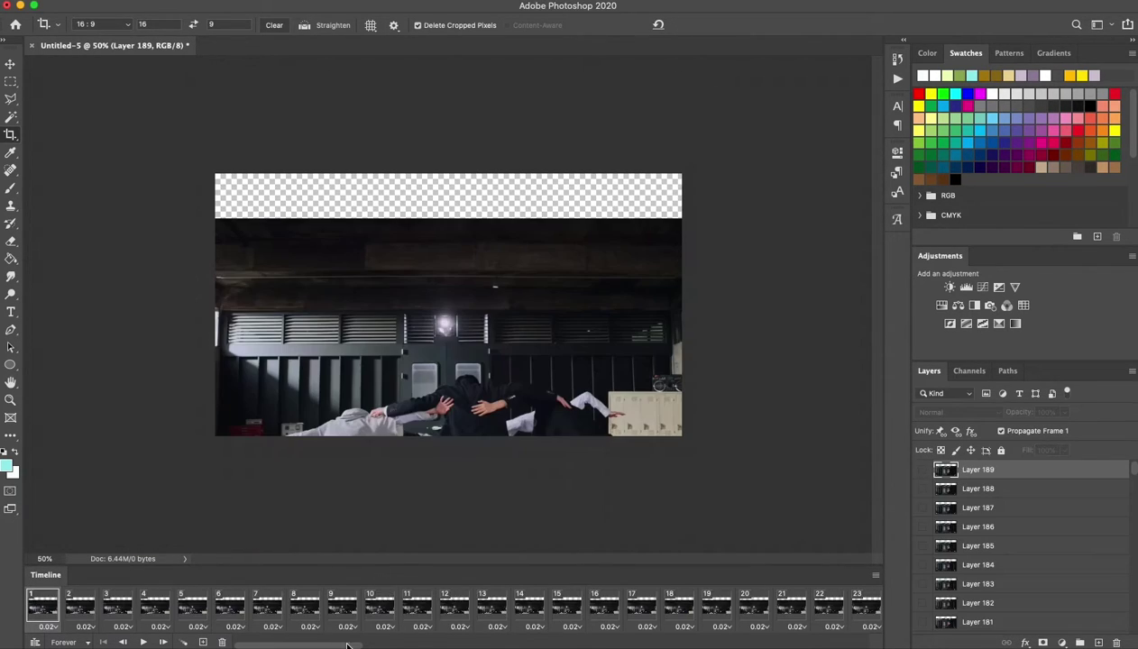
- Set every frame's delay to 0.01 seconds
scroll(631, 605, right, 10)
click(872, 611)
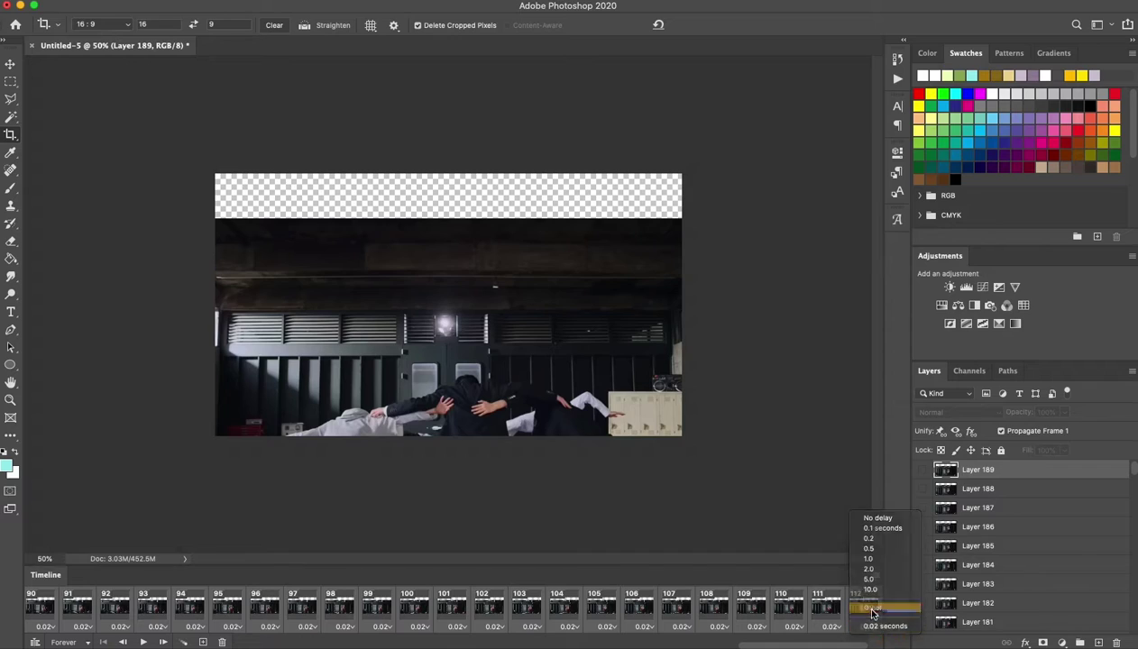
text(0.01)
key(Return)
- Resize the image to 268 px wide (268×151 px)
key(ctrl+alt+i)
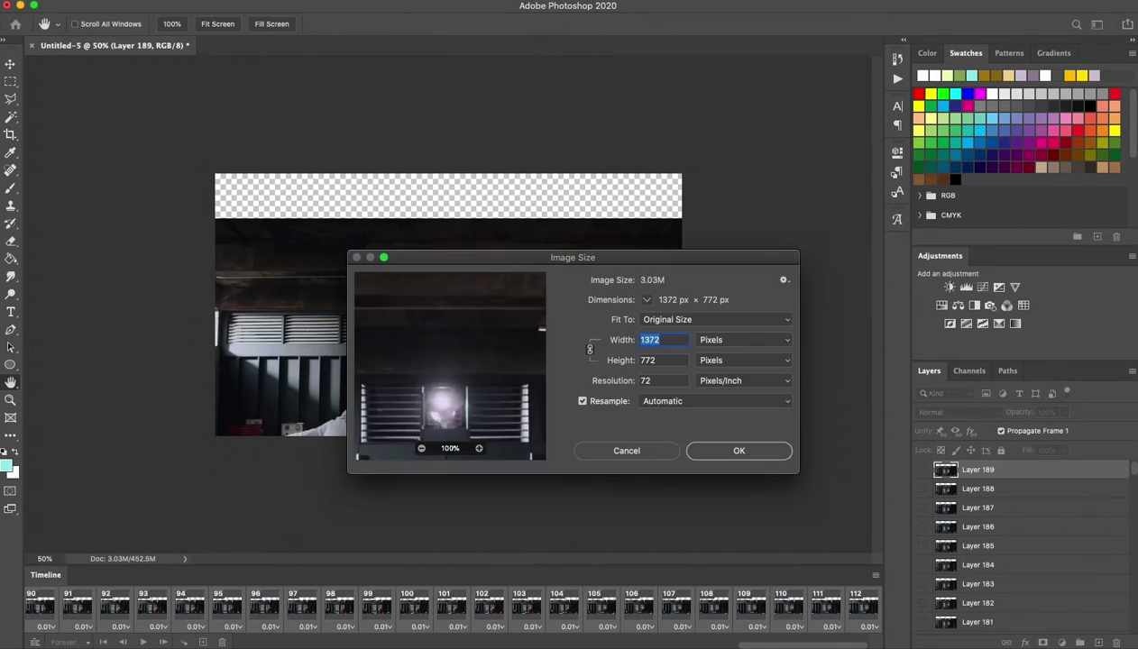
text(268)
key(Escape)
key(c)
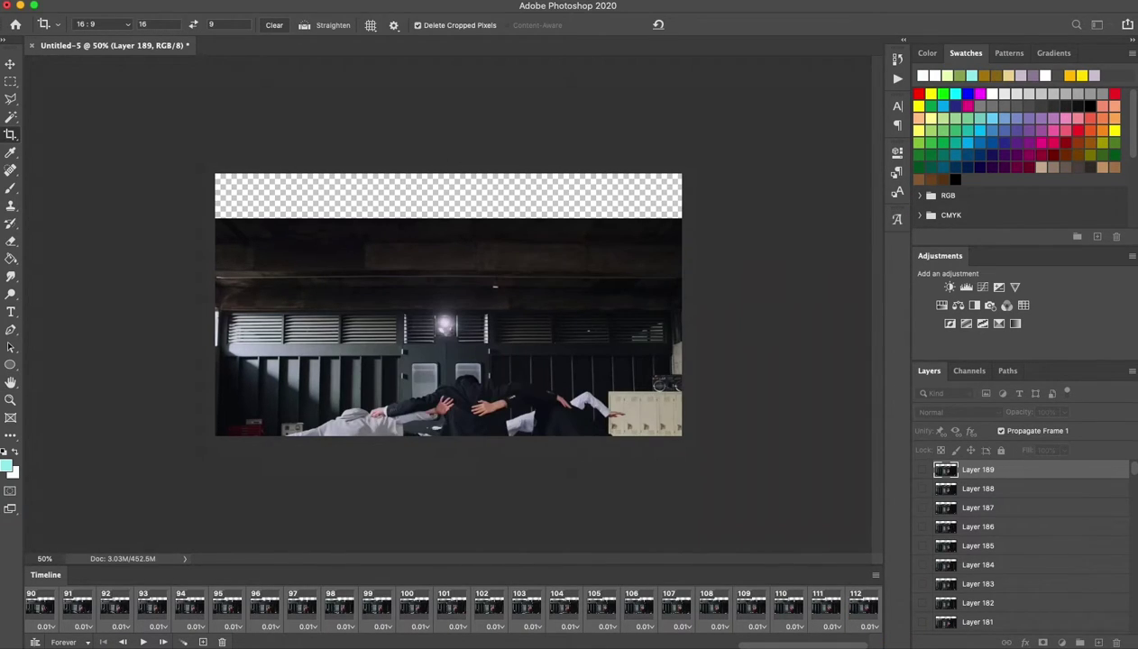
key(v)
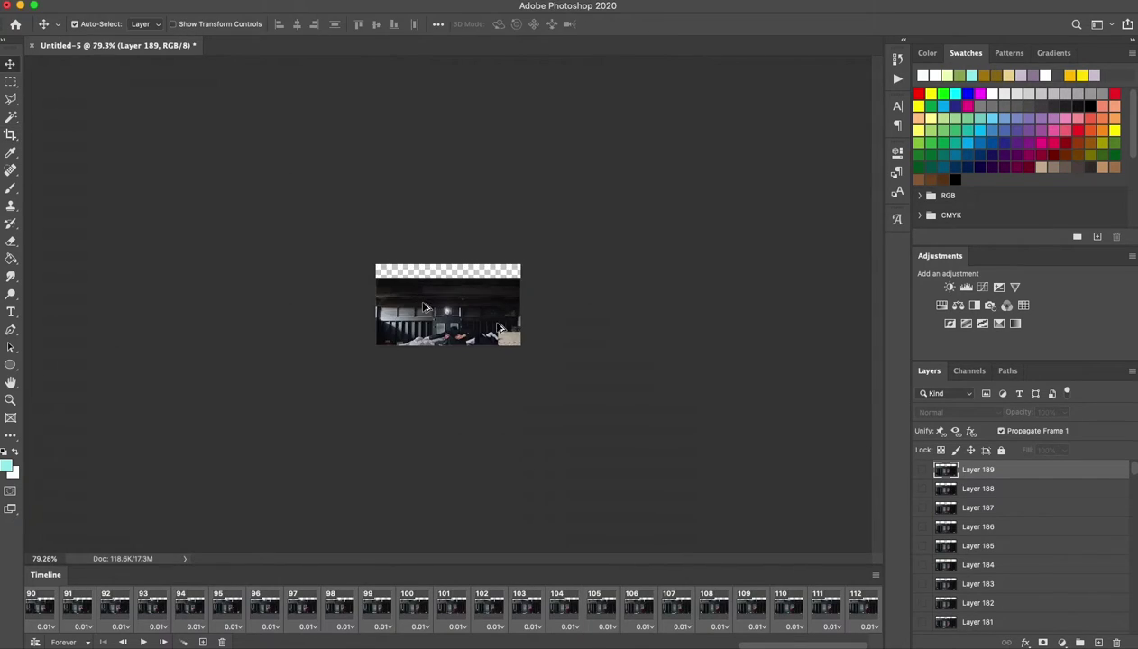
scroll(448, 304, up, 5)
- Add a Curves layer with a lowered Blue curve and a Levels layer, then preview
click(863, 606)
click(965, 287)
drag(806, 282, 806, 272)
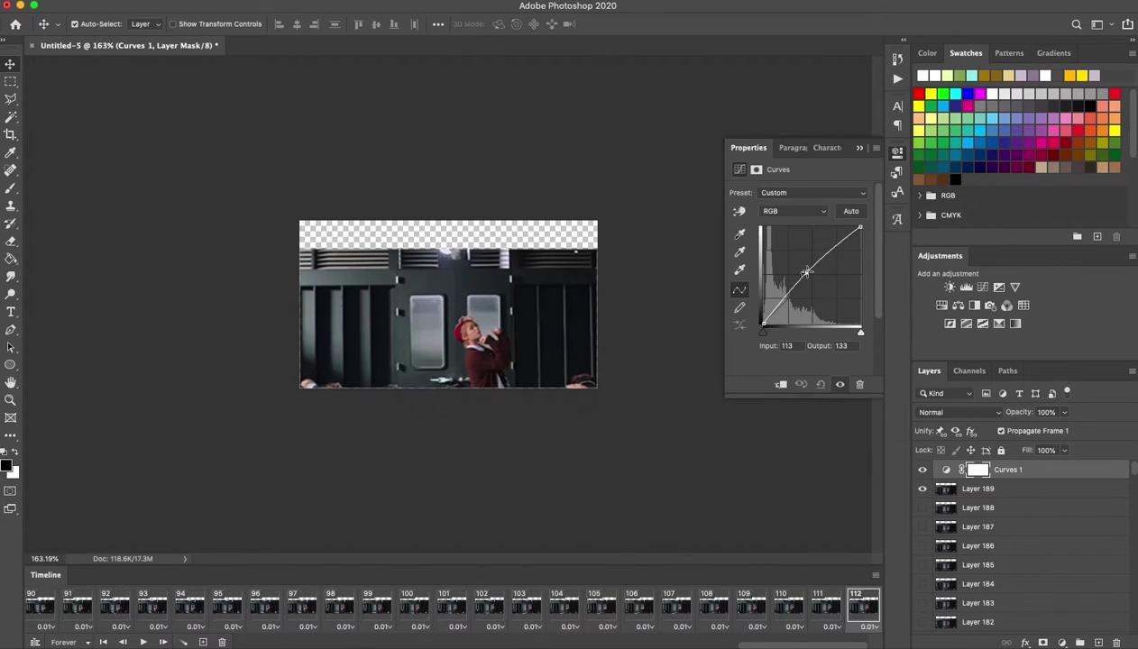
click(965, 287)
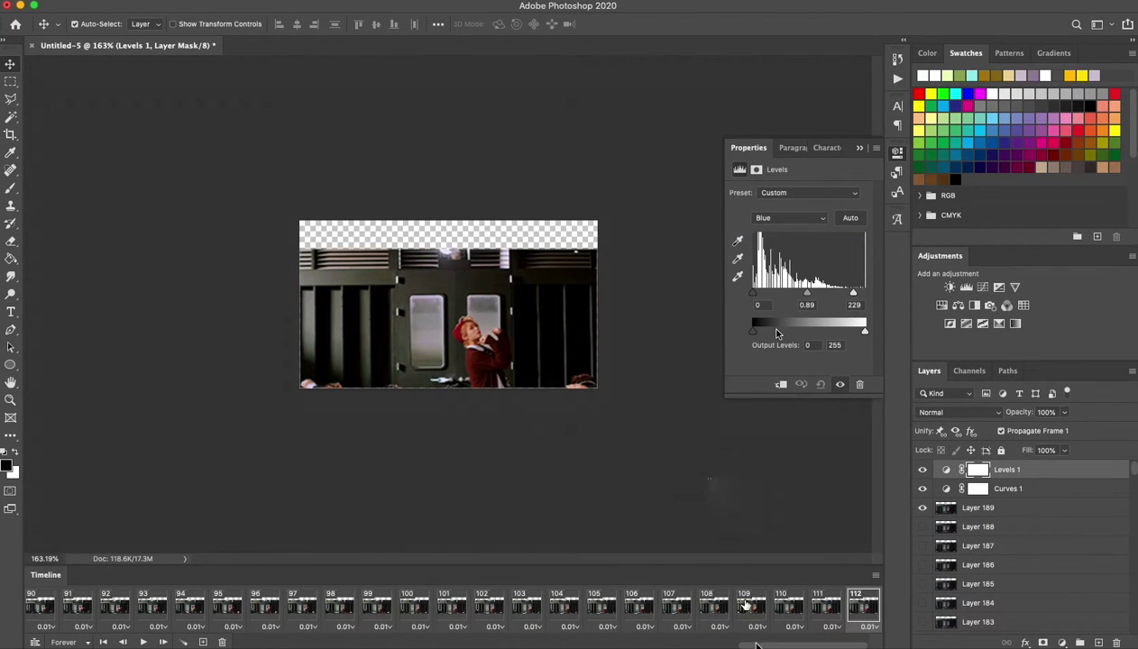
key(space)
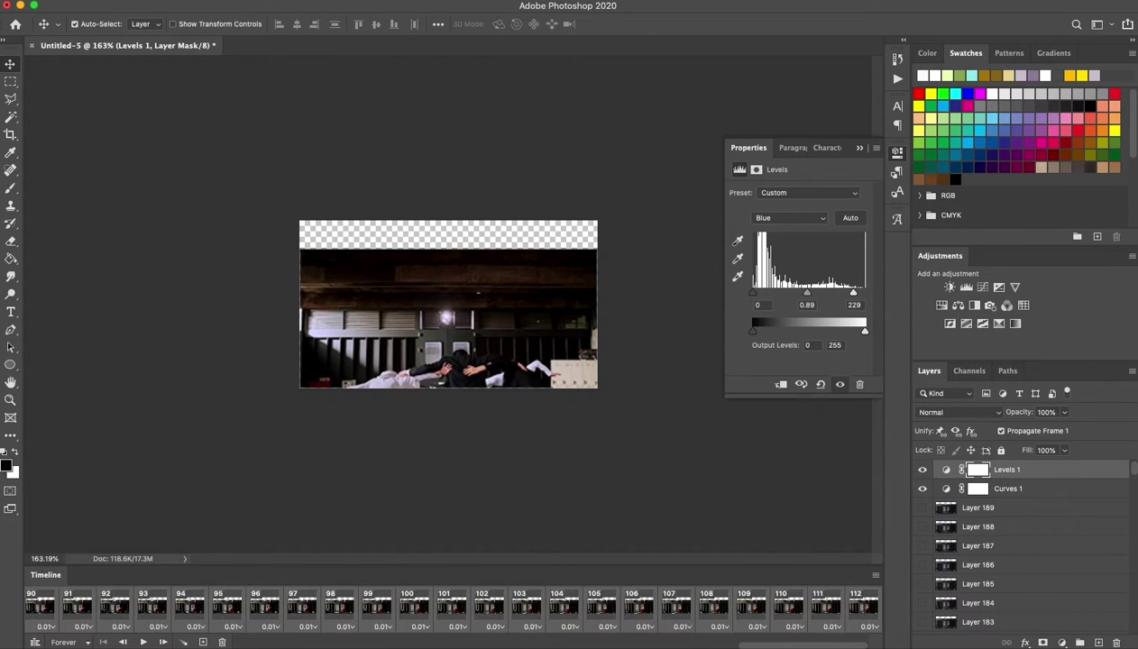
- Add an orange Solid Color fill in Multiply mode at about 24% fill
click(56, 31)
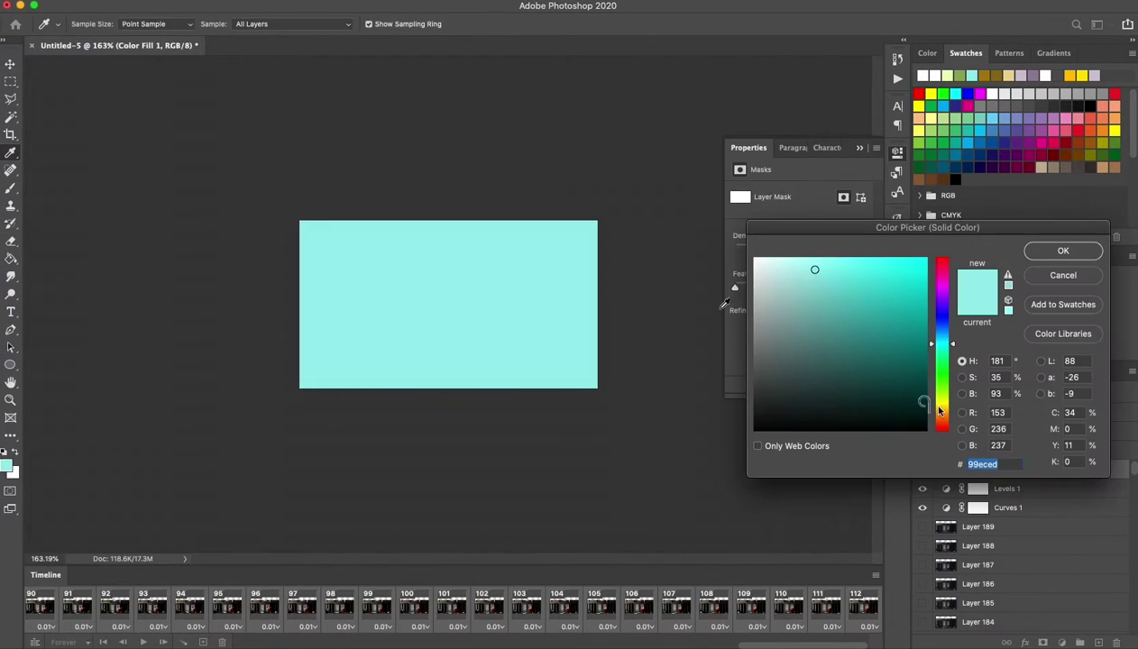
click(814, 269)
click(939, 414)
click(1063, 251)
key(shift+alt+m)
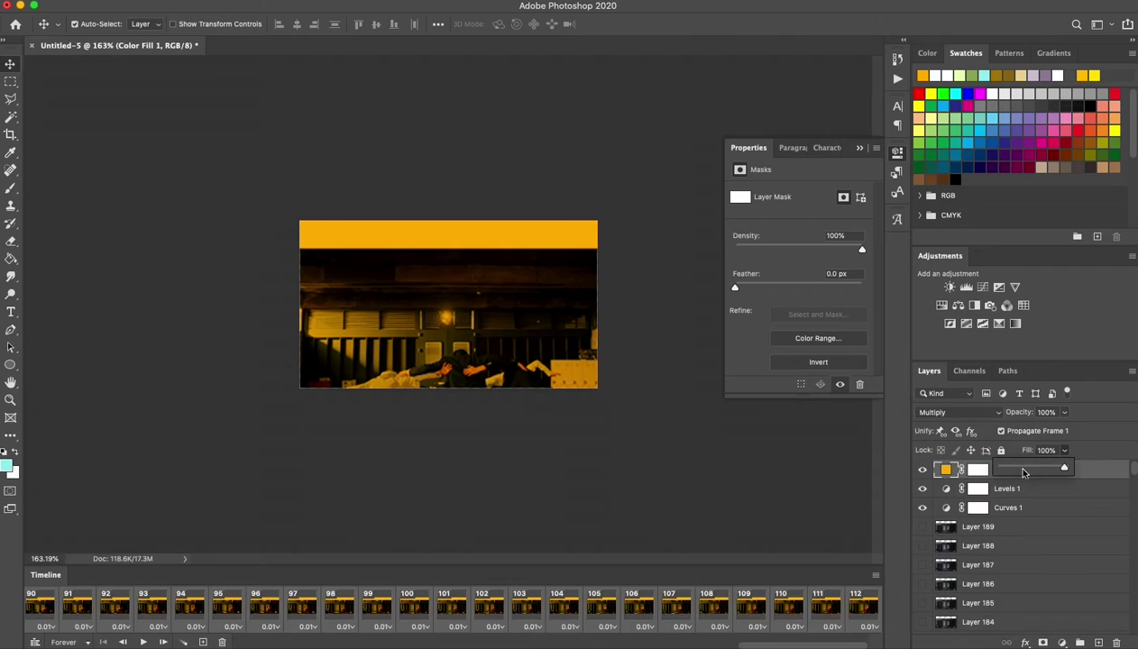
drag(1064, 450, 1014, 470)
- Duplicate the colour fill layer and make the copy near-black
right_click(1037, 470)
click(1082, 250)
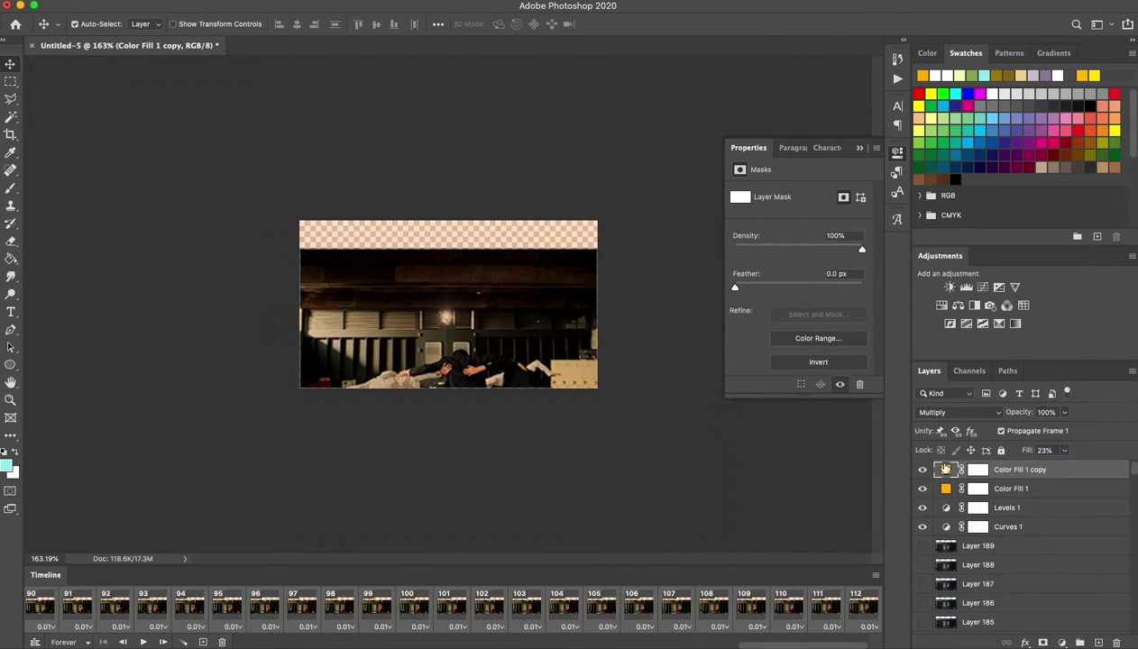
double_click(945, 469)
drag(771, 399, 753, 419)
click(1064, 252)
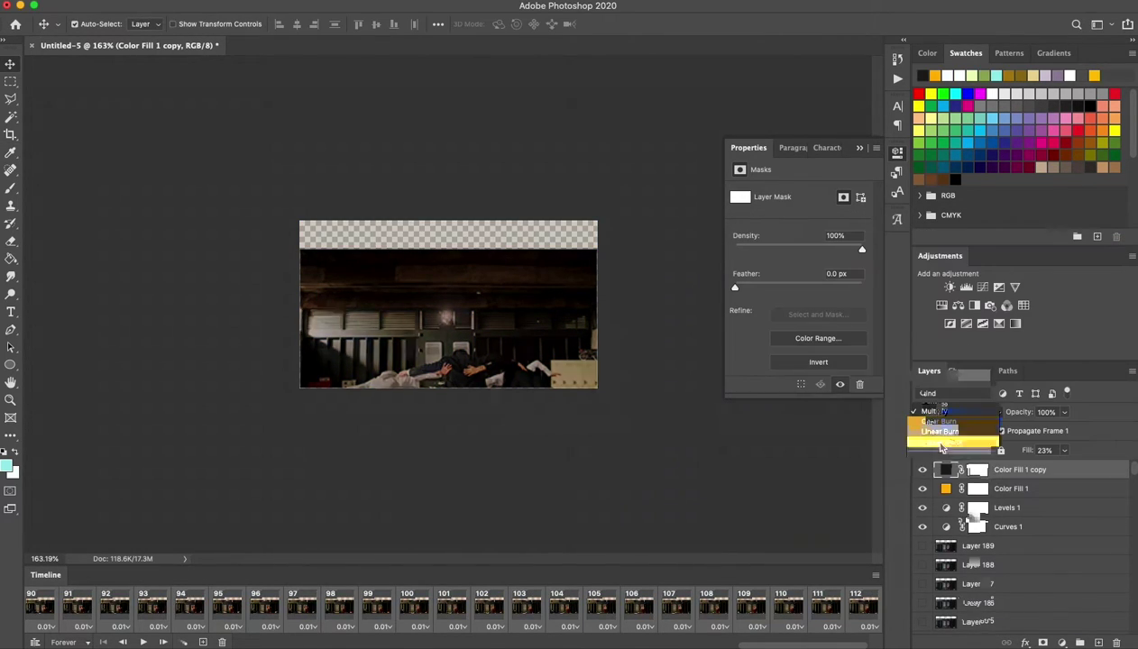
- Add a Hue/Saturation layer boosting the Reds saturation (+94)
click(941, 305)
click(812, 211)
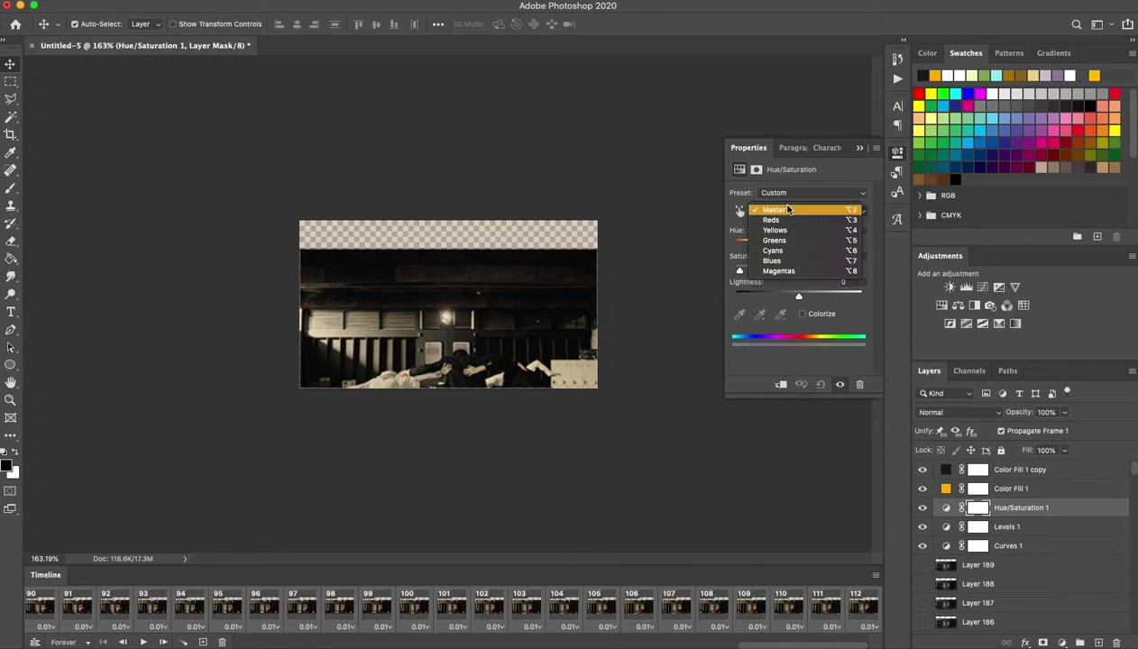
click(864, 278)
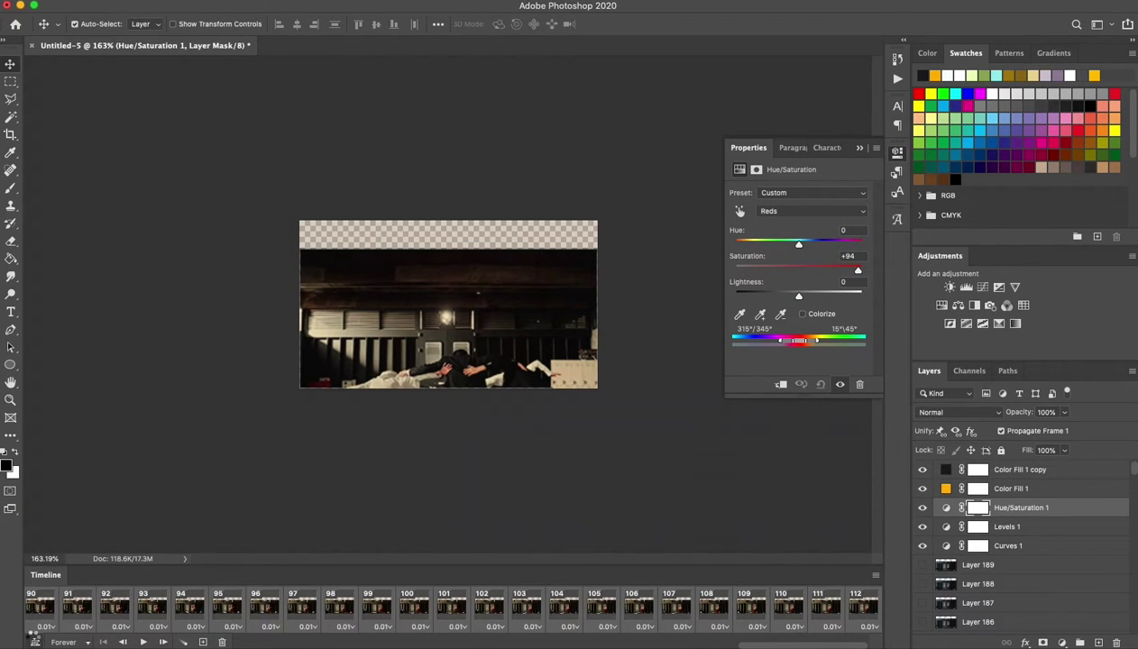
- Convert the frame animation to a video timeline and select all frame layers
click(33, 642)
click(1019, 622)
shift+click(1019, 541)
- Convert the selected frame layers to a smart object and shorten the playback range
right_click(1001, 577)
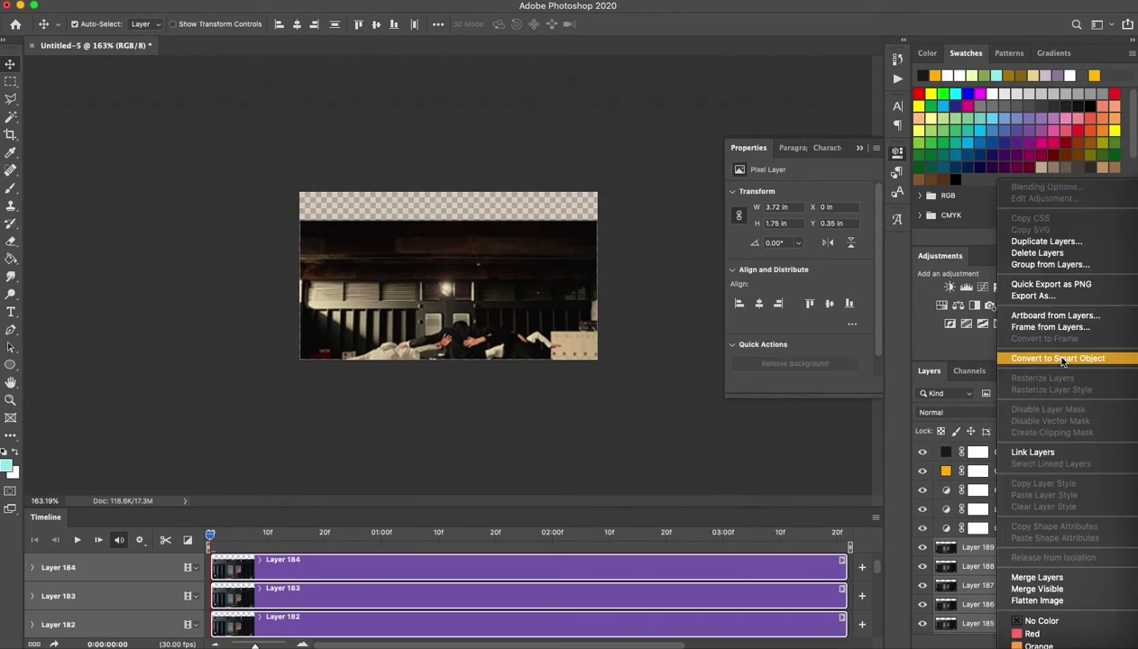
click(1058, 358)
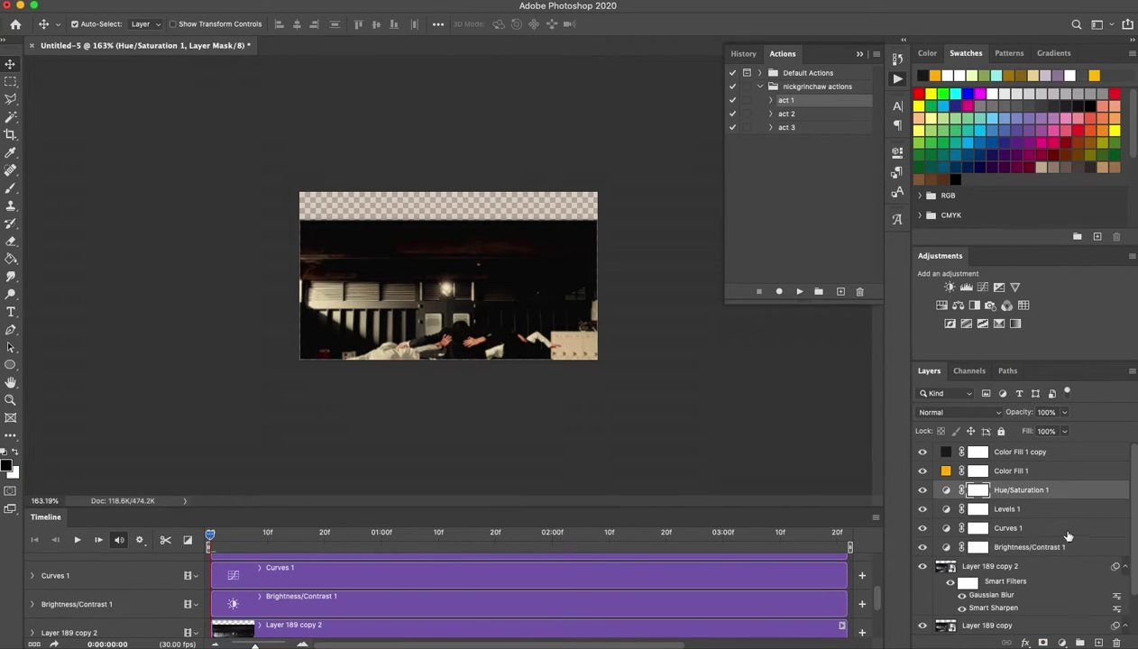
drag(651, 549, 538, 548)
key(space)
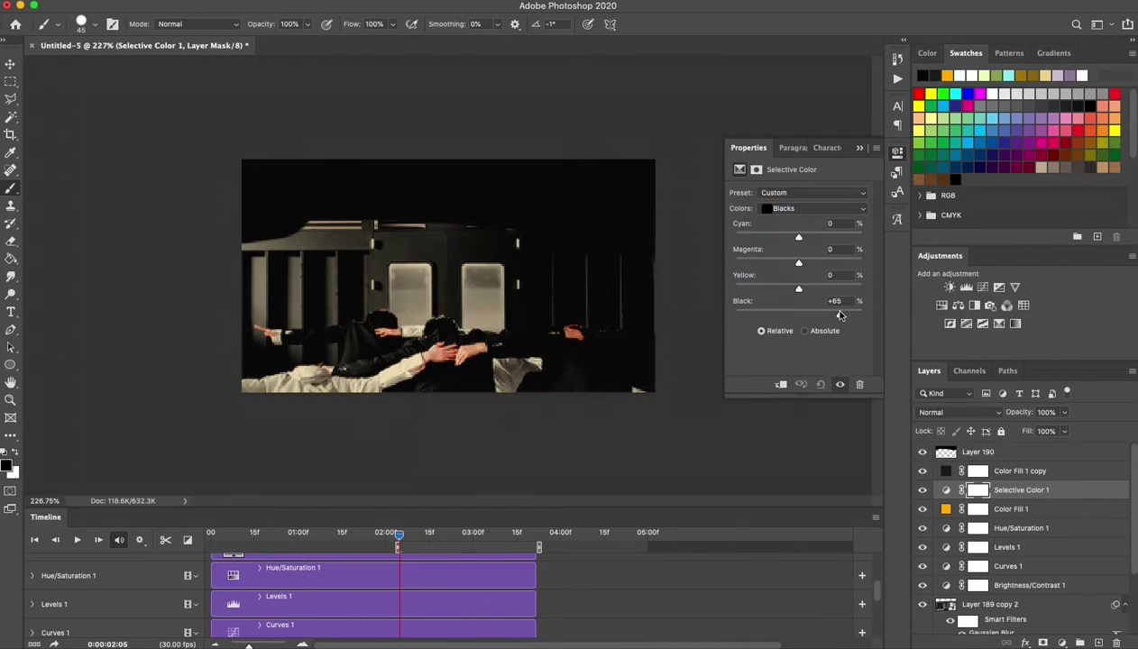
- Paint black on the Selective Color 3 and 2 masks to reveal the dancer
drag(402, 538, 533, 538)
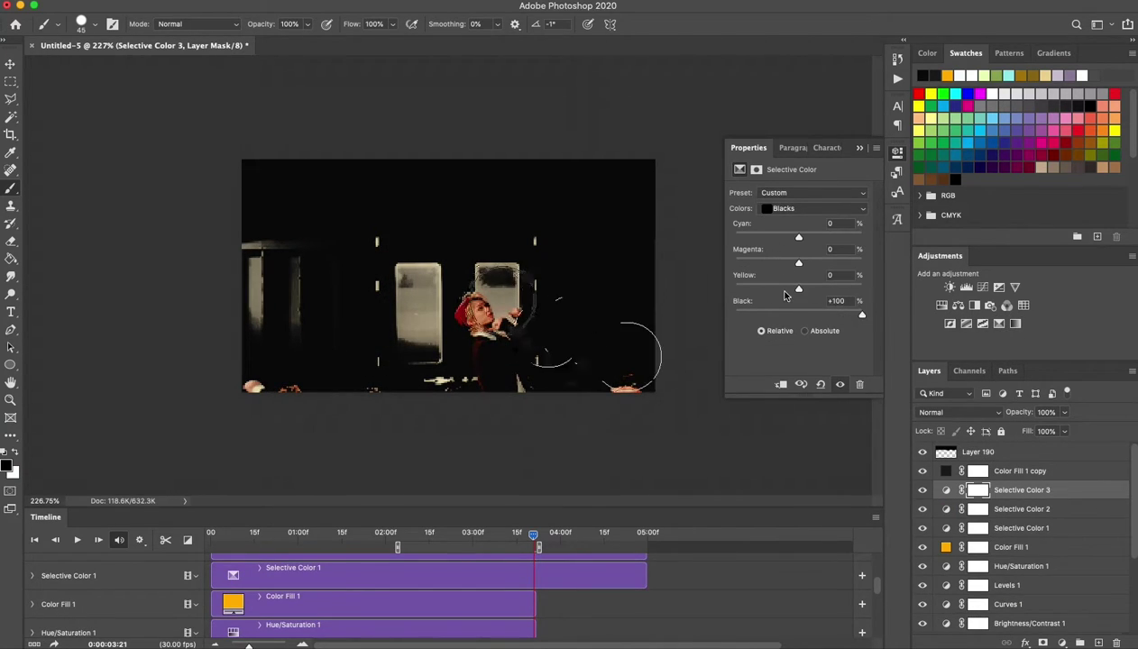
drag(419, 329, 433, 374)
click(978, 509)
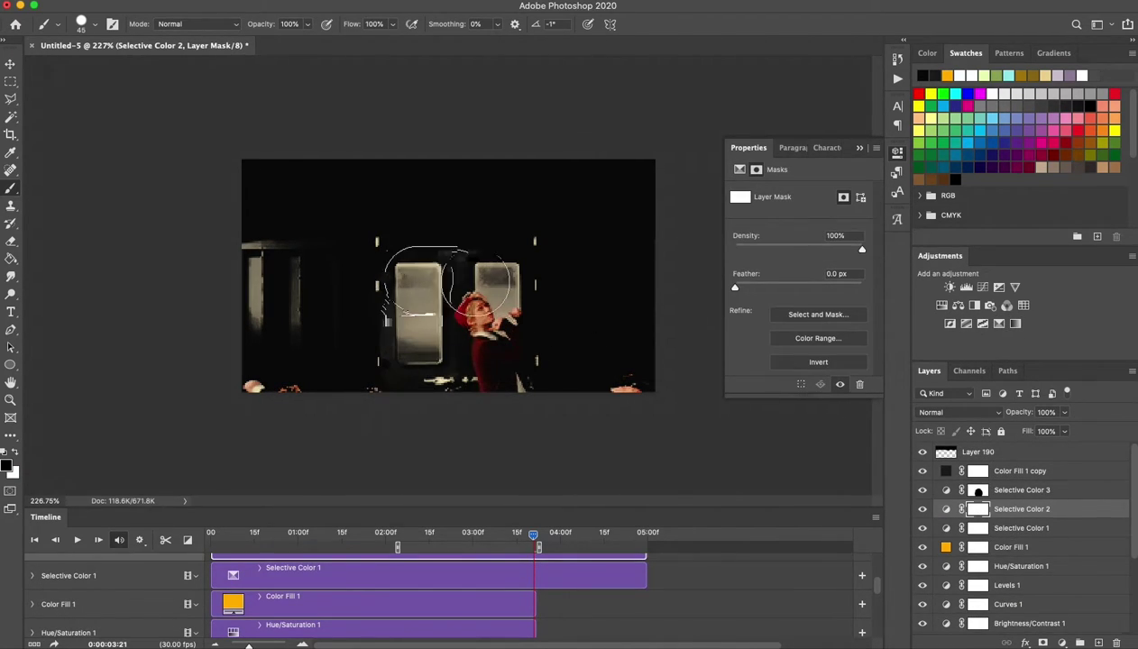
click(81, 23)
click(559, 317)
key(alt+period)
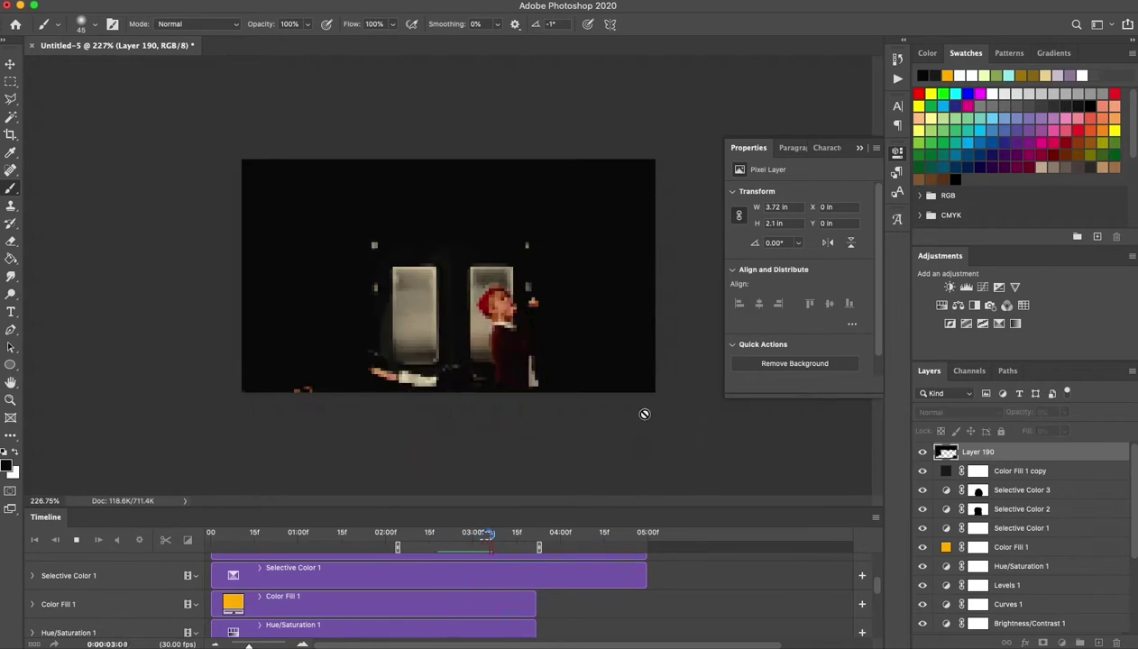
- Refine both Selective Color masks at a later frame and add a Gradient Map layer
drag(518, 532, 533, 533)
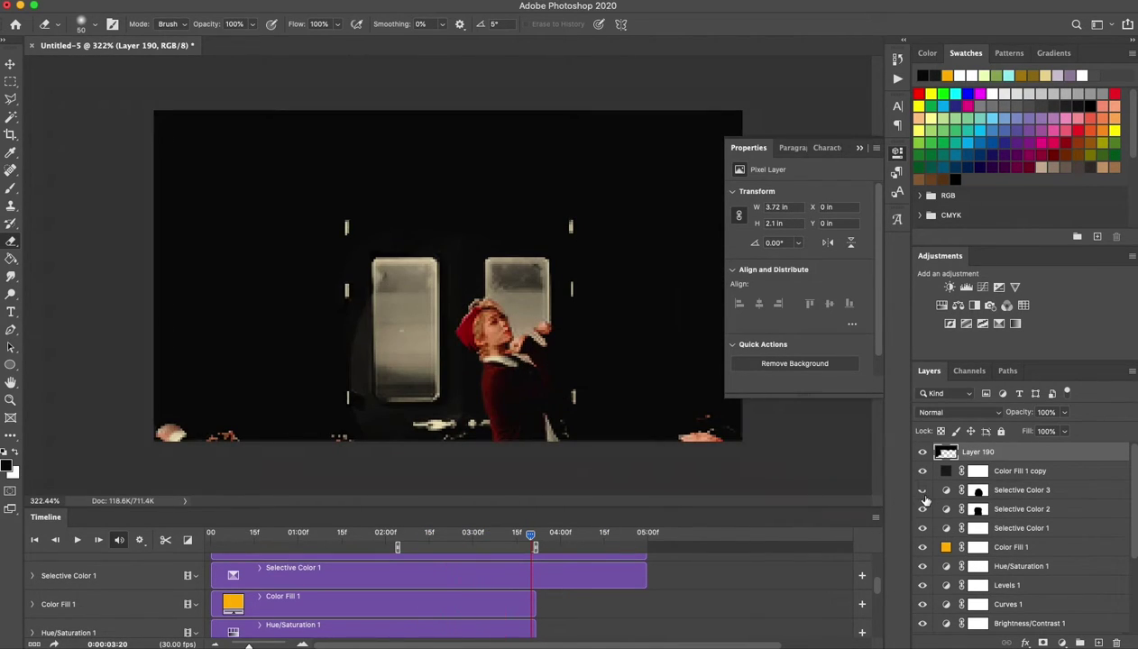
click(977, 491)
key(b)
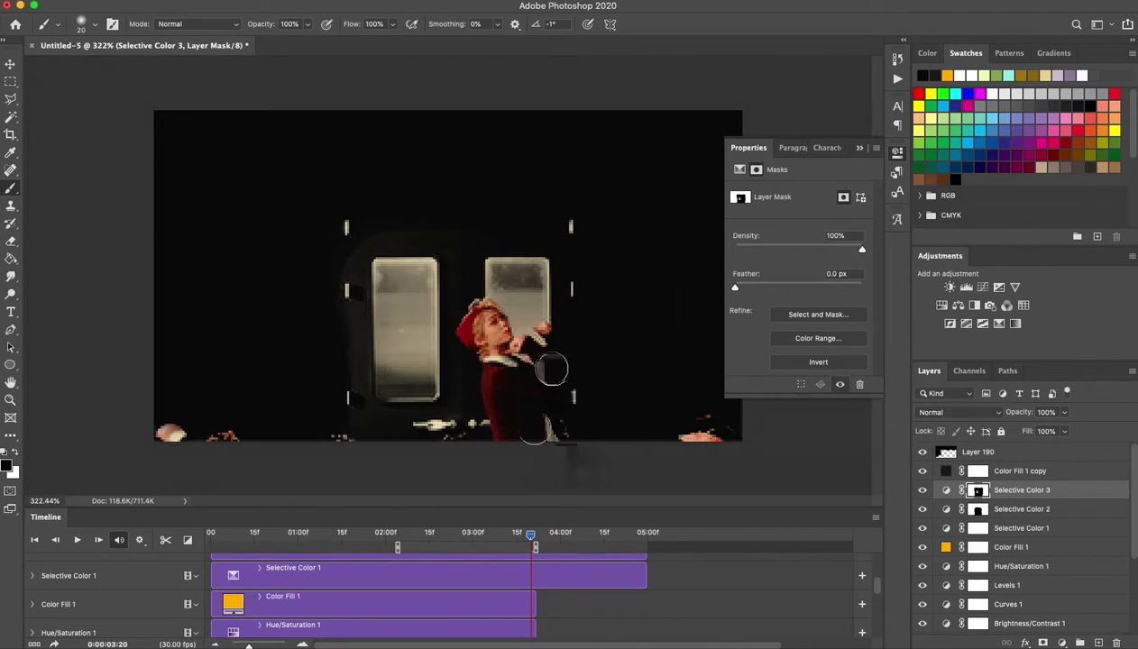
scroll(411, 310, down, 3)
click(976, 510)
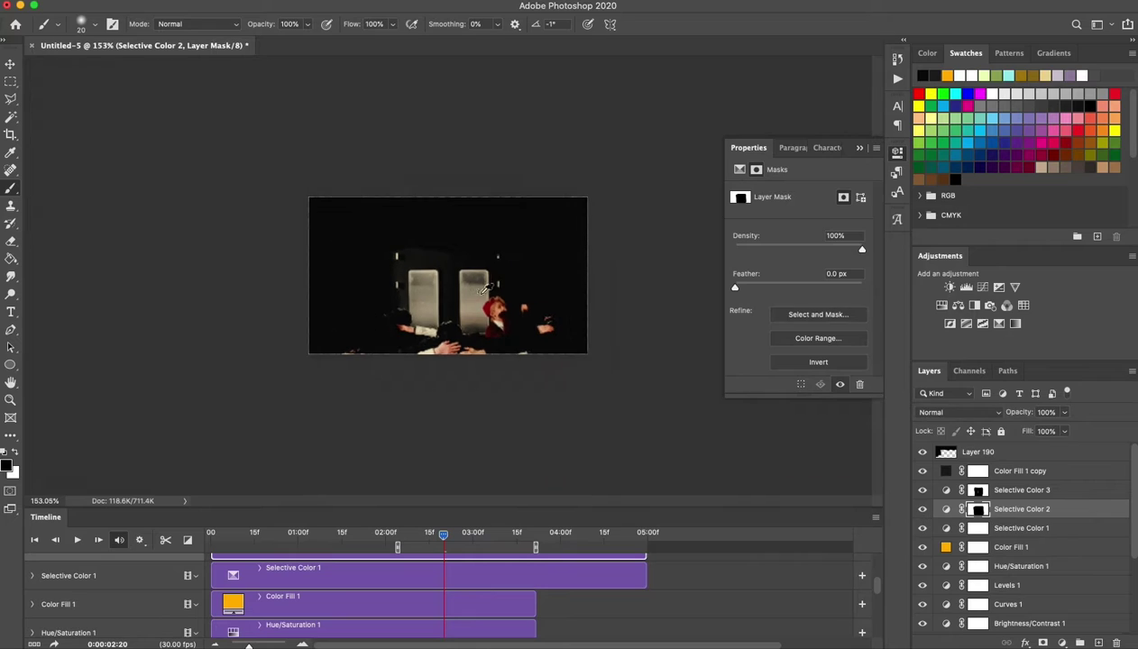
scroll(409, 207, up, 1)
click(999, 324)
- Move Gradient Map 1 above Selective Color 3 and save the animation as.gif to the Desktop
click(793, 197)
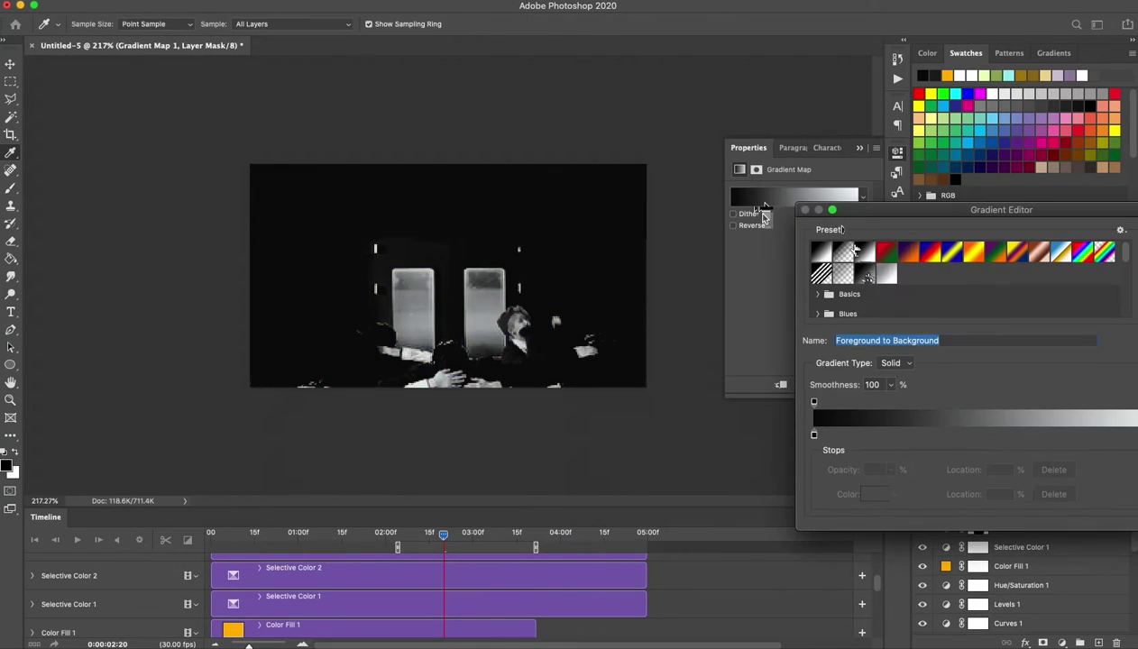
key(Return)
drag(1019, 451, 1026, 481)
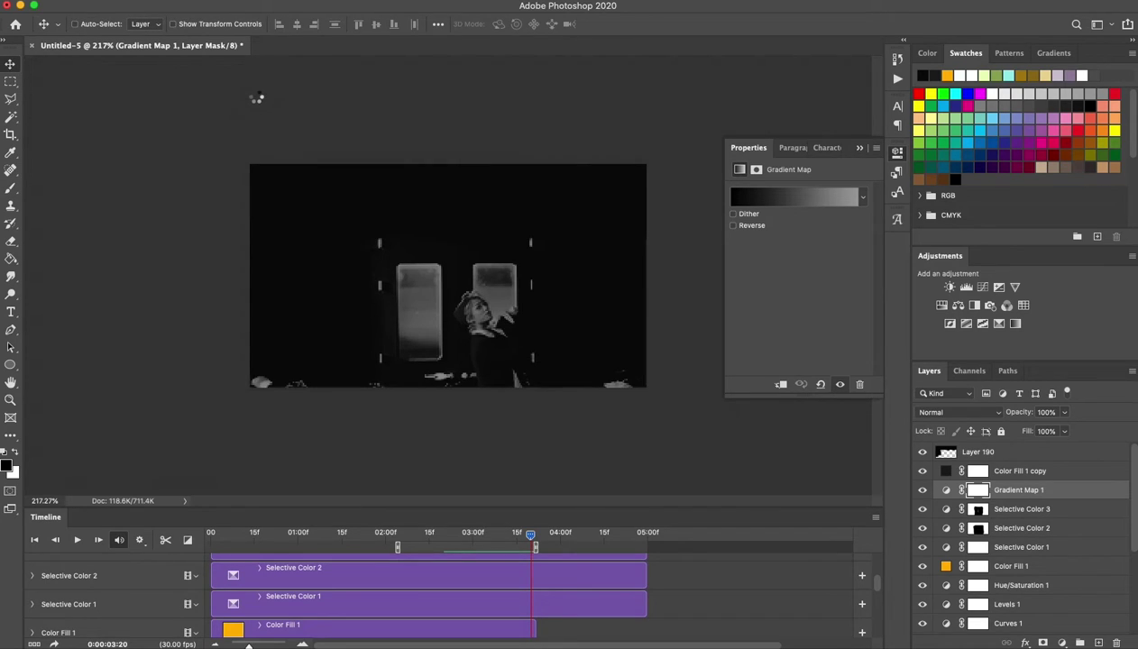
key(Return)
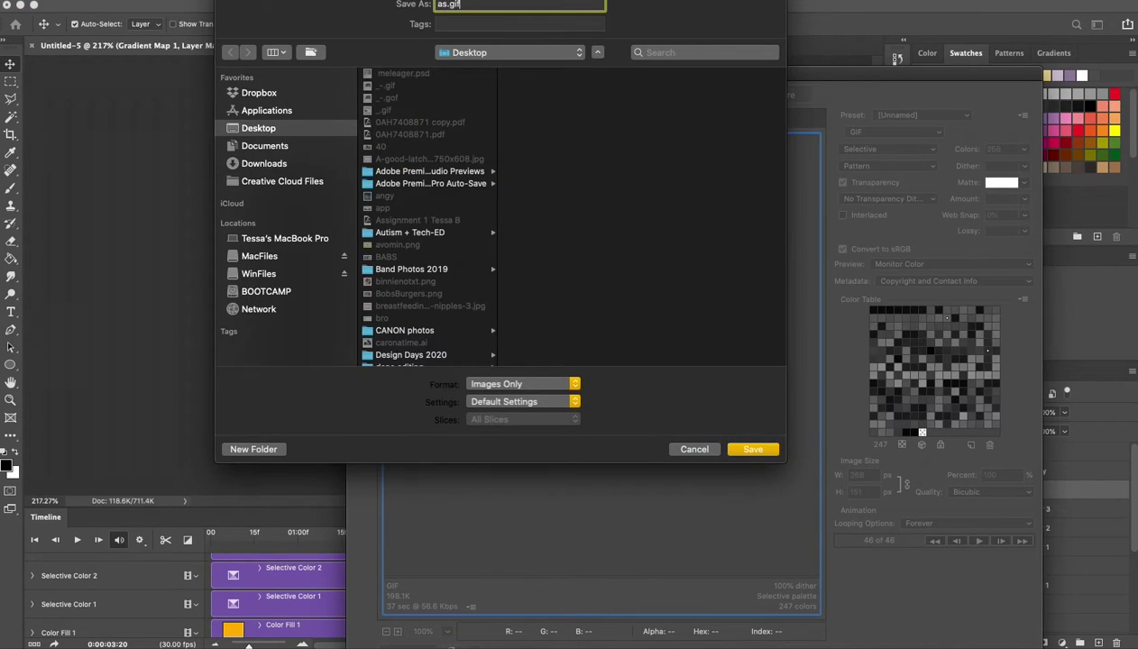
key(Return)
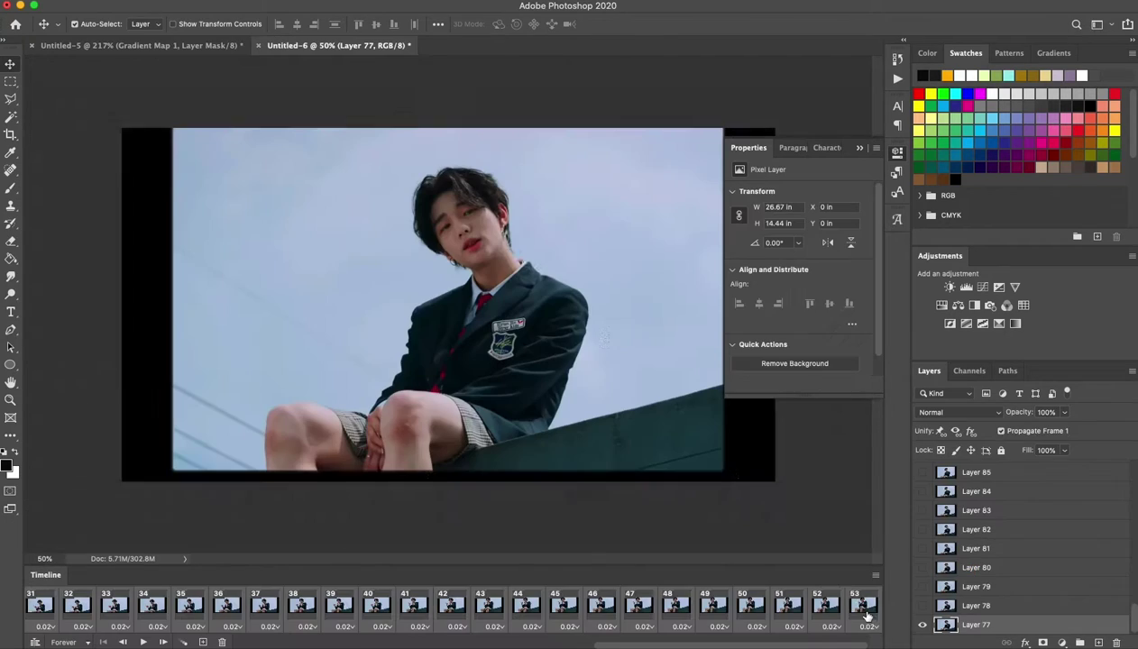
- Crop the new document to a smaller 16:9 frame
key(c)
drag(128, 127, 203, 165)
drag(762, 165, 668, 187)
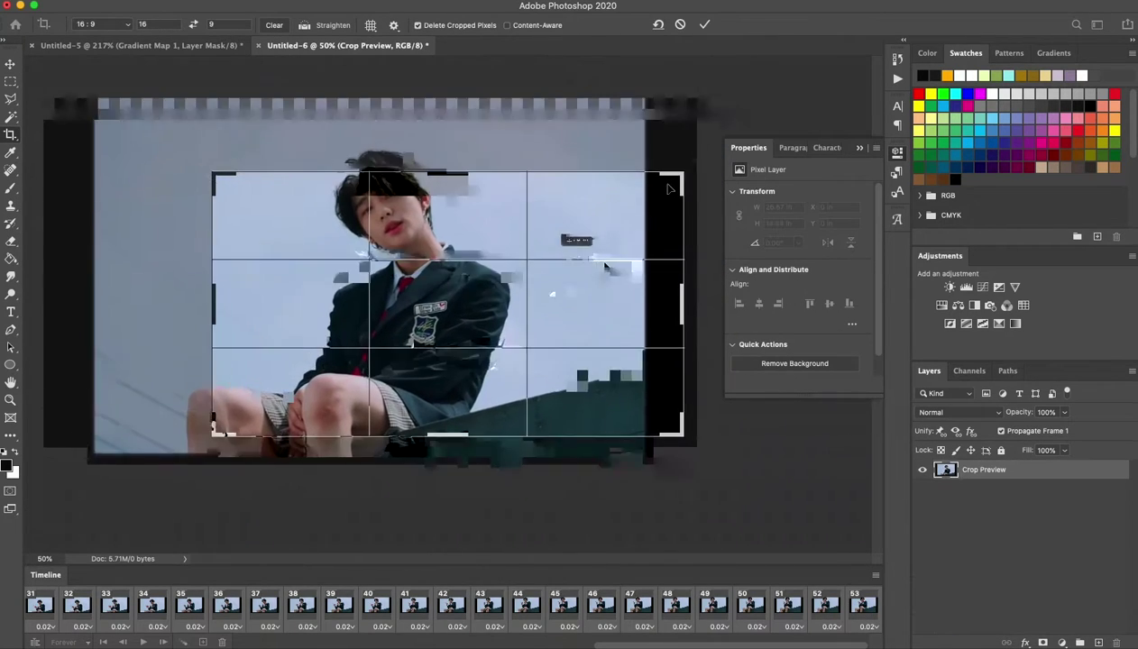
mouse_move(604, 267)
mouse_down()
mouse_move(530, 296)
mouse_move(532, 279)
mouse_up()
key(Return)
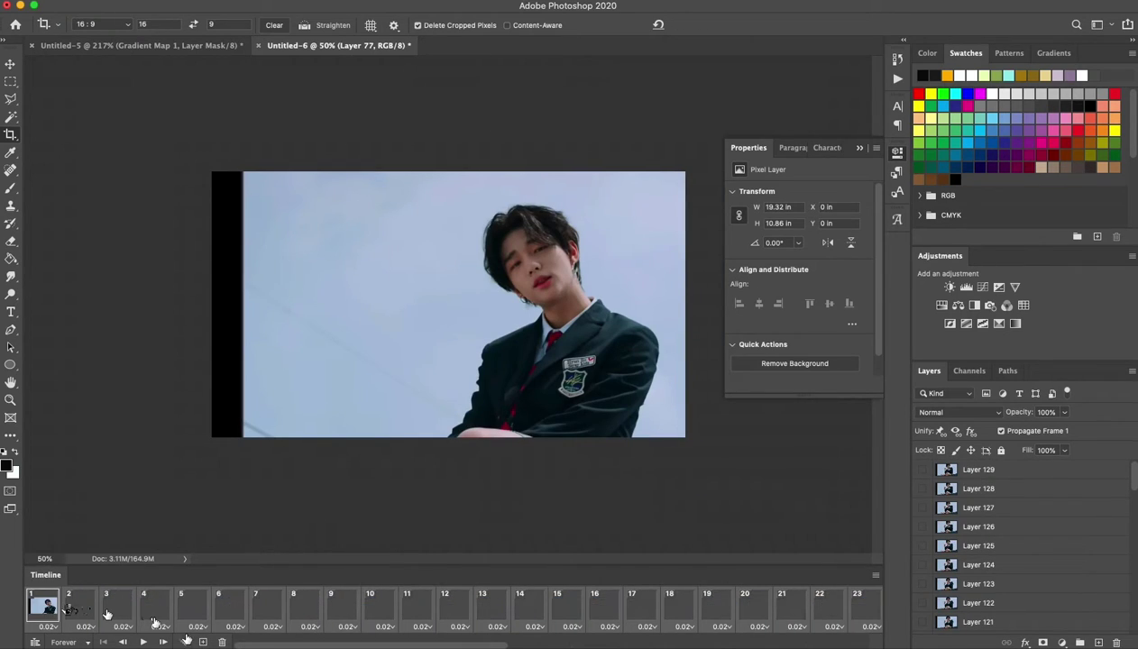
- Select all frames and set each delay to 0.01 seconds
click(852, 621)
mouse_move(632, 643)
mouse_down()
mouse_move(64, 644)
mouse_move(631, 644)
mouse_up()
shift+click(41, 606)
click(865, 625)
click(866, 602)
text(0.01)
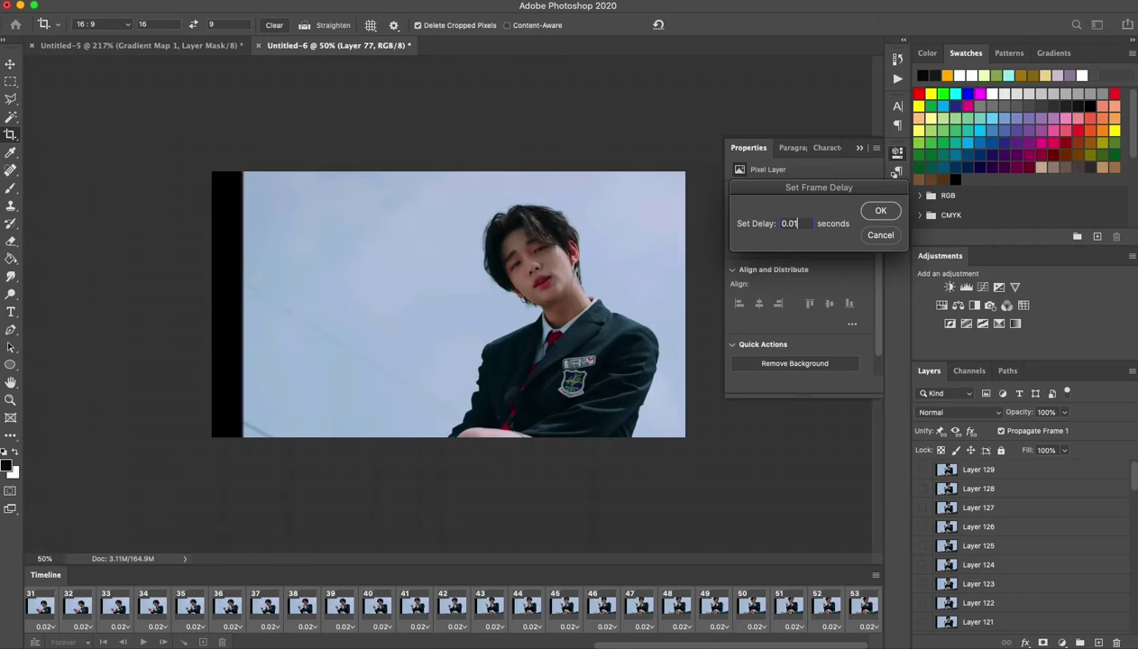
key(Return)
- Resize the image to 268 px wide (268×151 px)
click(978, 470)
key(ctrl+alt+i)
text(268)
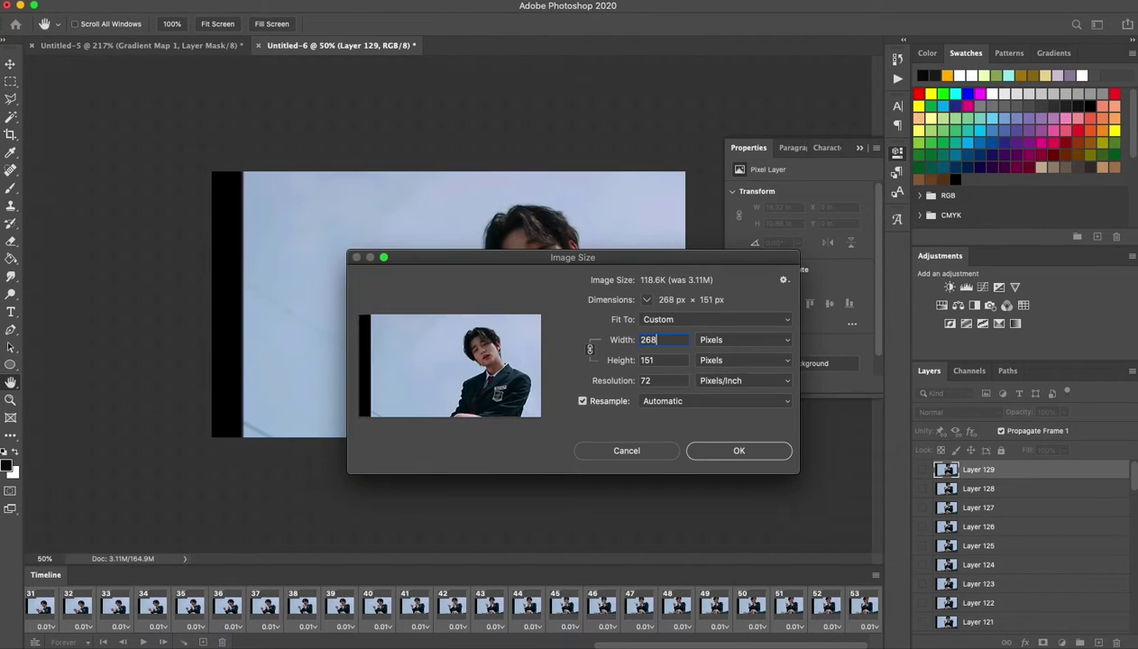
key(Return)
- Select Untitled-5's grading layers, starting at Selective Color 1, for copying
drag(140, 45, 135, 129)
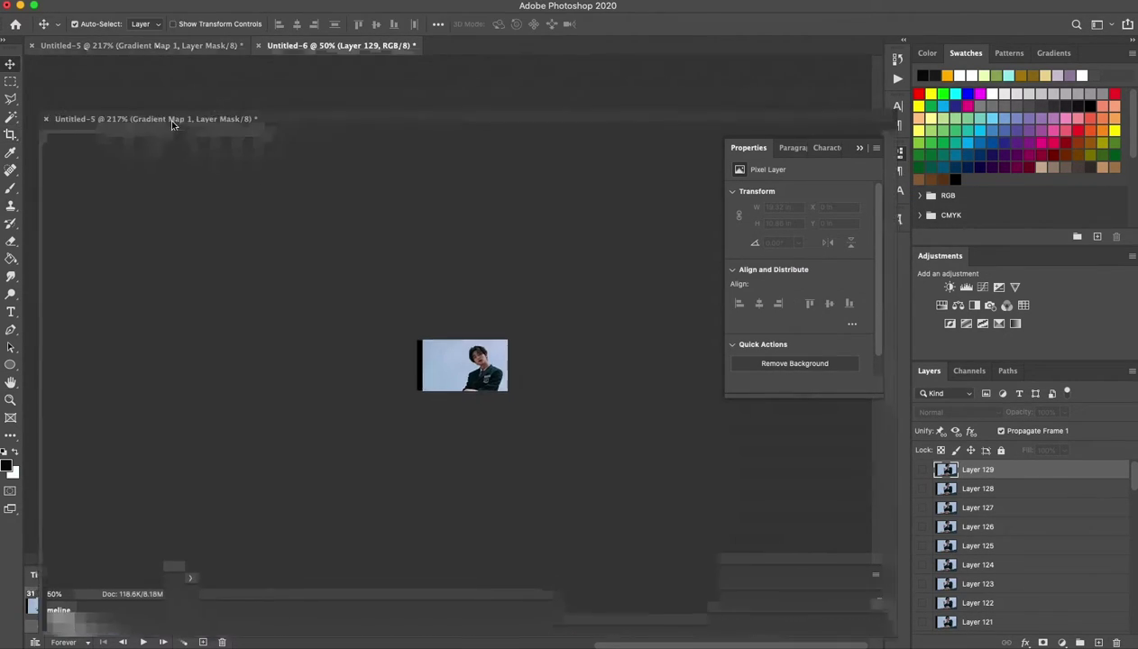
click(1041, 545)
scroll(1041, 554, down, 2)
- Copy the grading layers into Untitled-6 and hide Color Fill 1
drag(1037, 562, 433, 361)
key(ctrl+0)
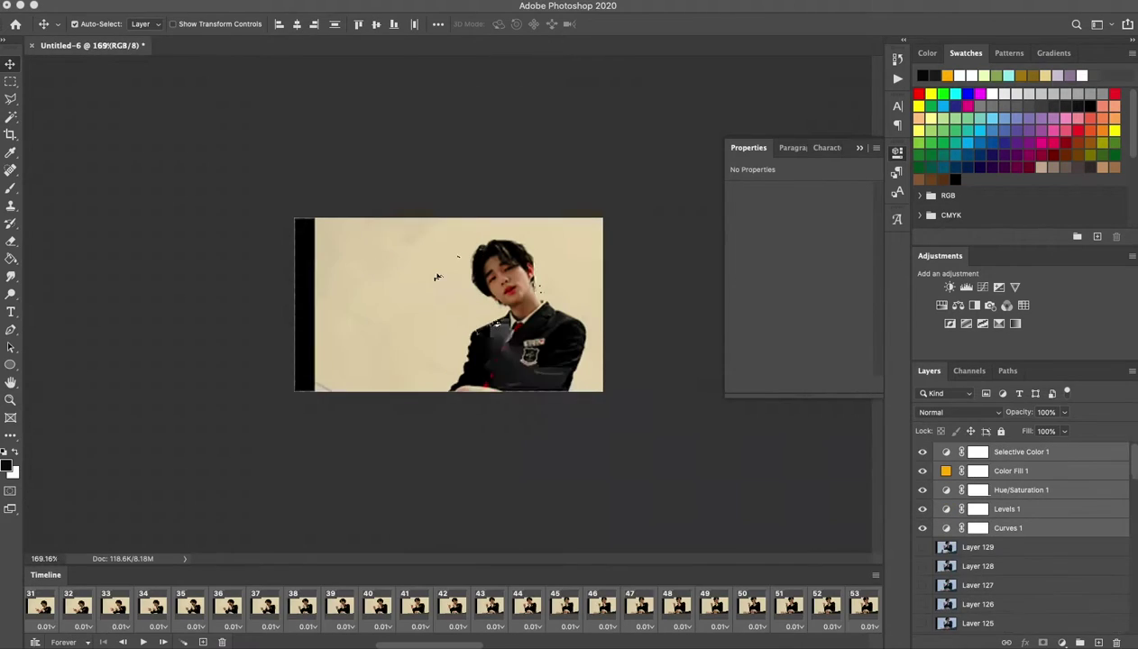
click(922, 487)
click(1026, 488)
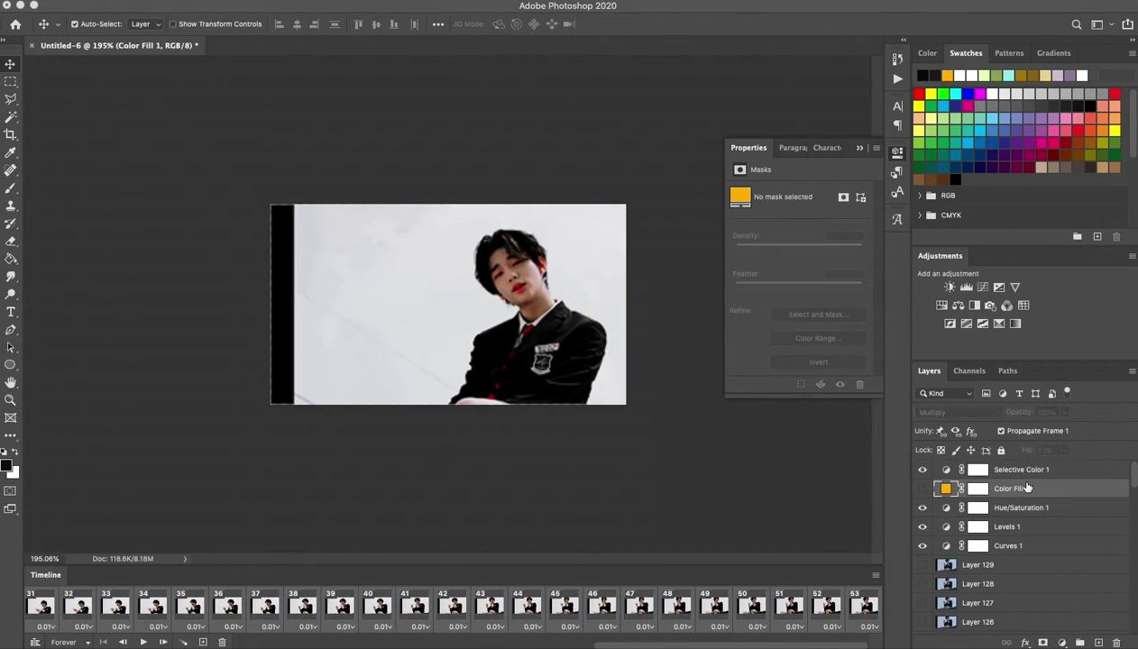
key(alt+bracketright)
- Add a new layer and paint a sampled colour over the dark left strip
click(1098, 642)
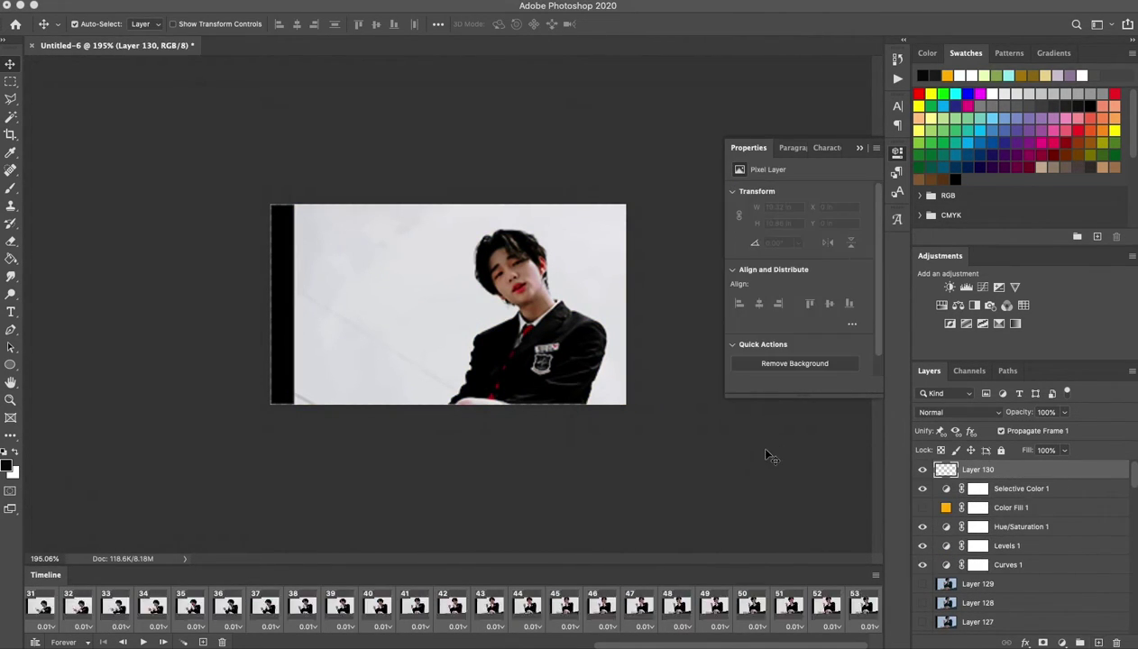
key(i)
key(b)
drag(279, 401, 272, 226)
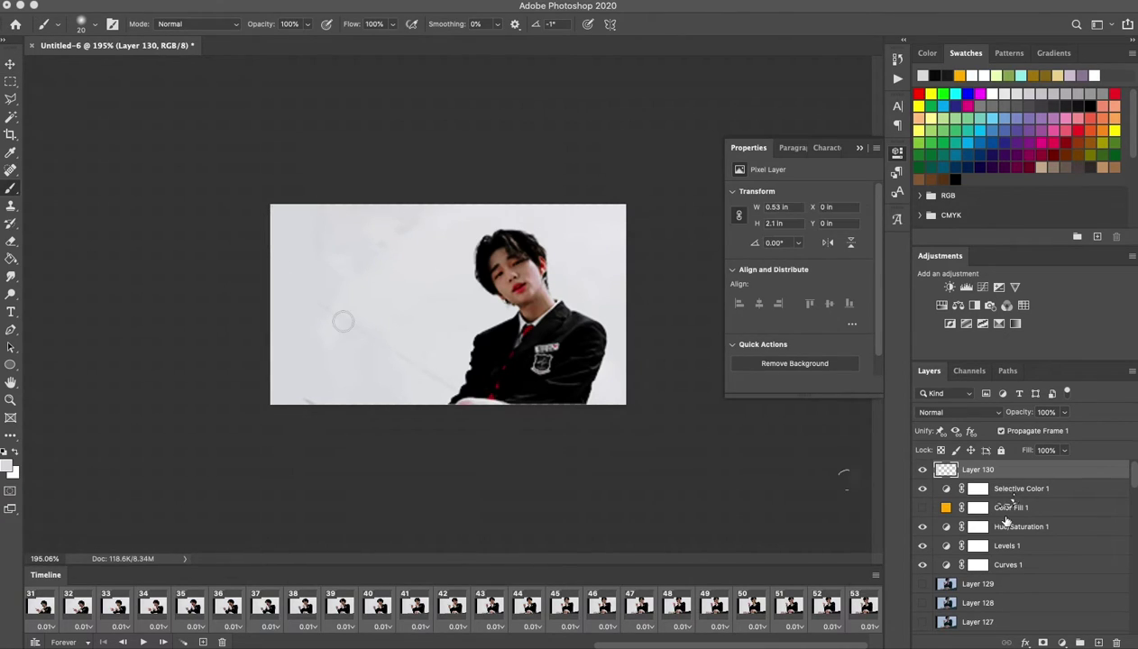
- Add a Selective Color layer with the Whites' black at -33
click(1015, 323)
drag(780, 317, 777, 314)
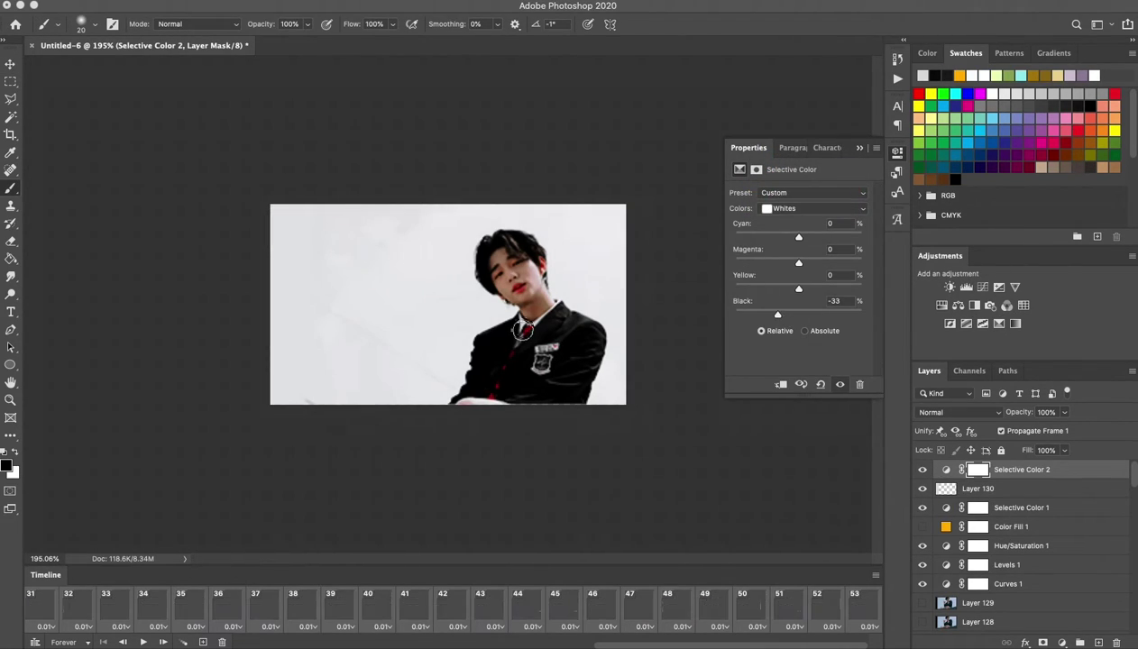
key(bracketright)
key(bracketright)
key(bracketright)
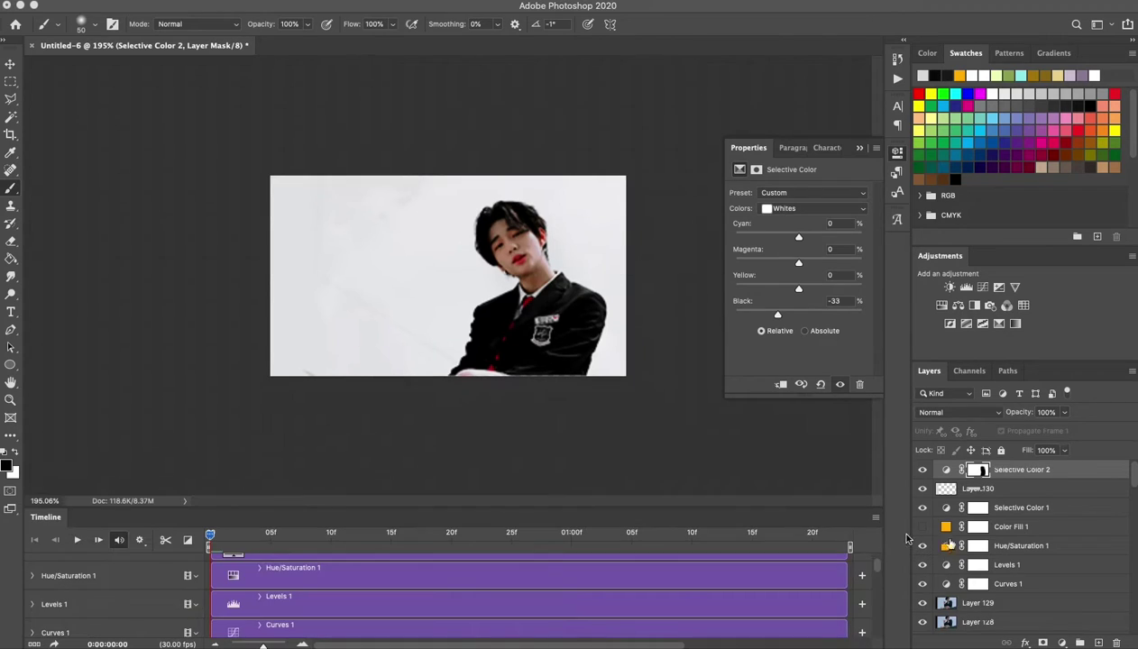
- Convert the frames to a smart object and run the act 1 action
right_click(1042, 459)
click(1077, 358)
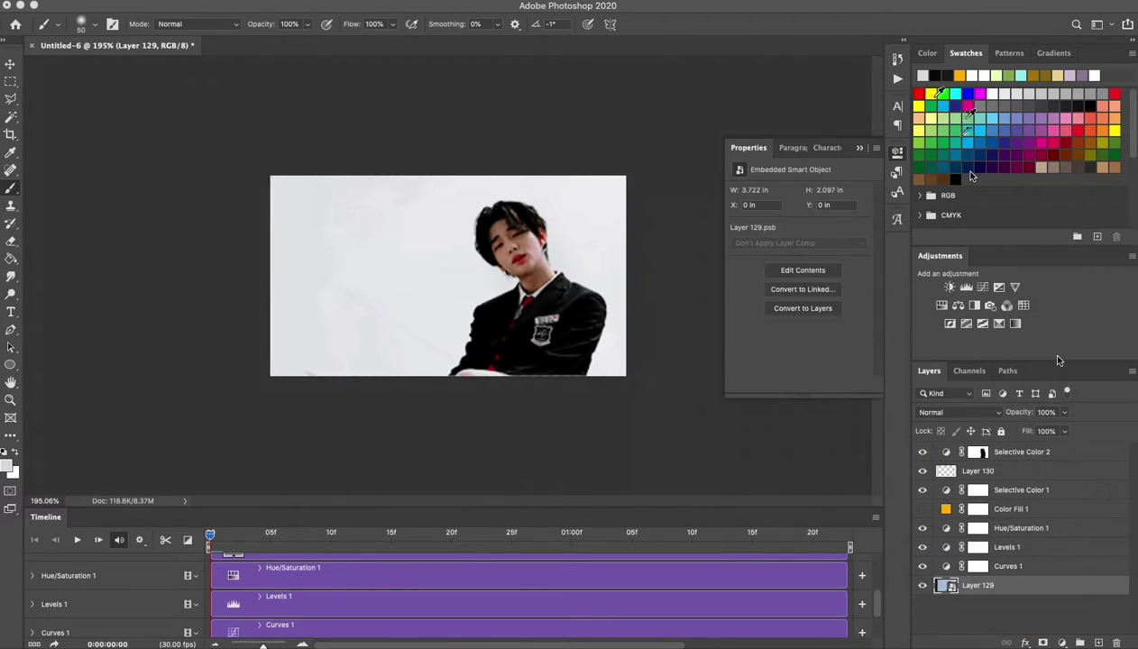
key(alt+F9)
click(799, 291)
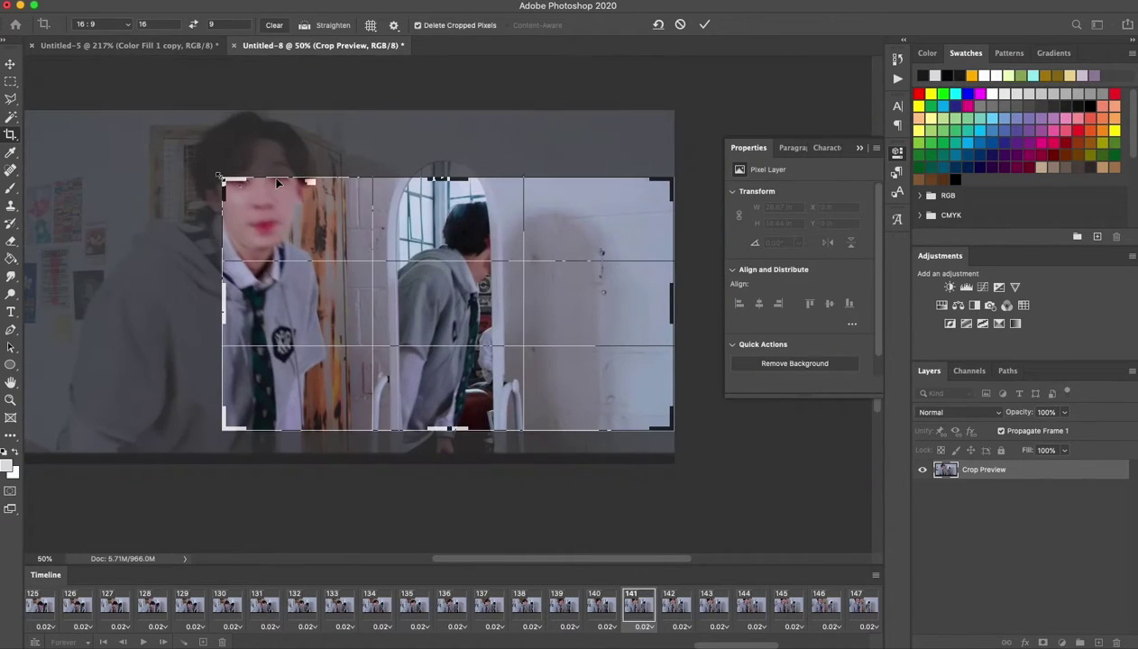
- Tighten the 16:9 crop around the boy at the mirror and commit it
mouse_move(276, 183)
mouse_down()
mouse_move(378, 225)
mouse_move(175, 152)
mouse_up()
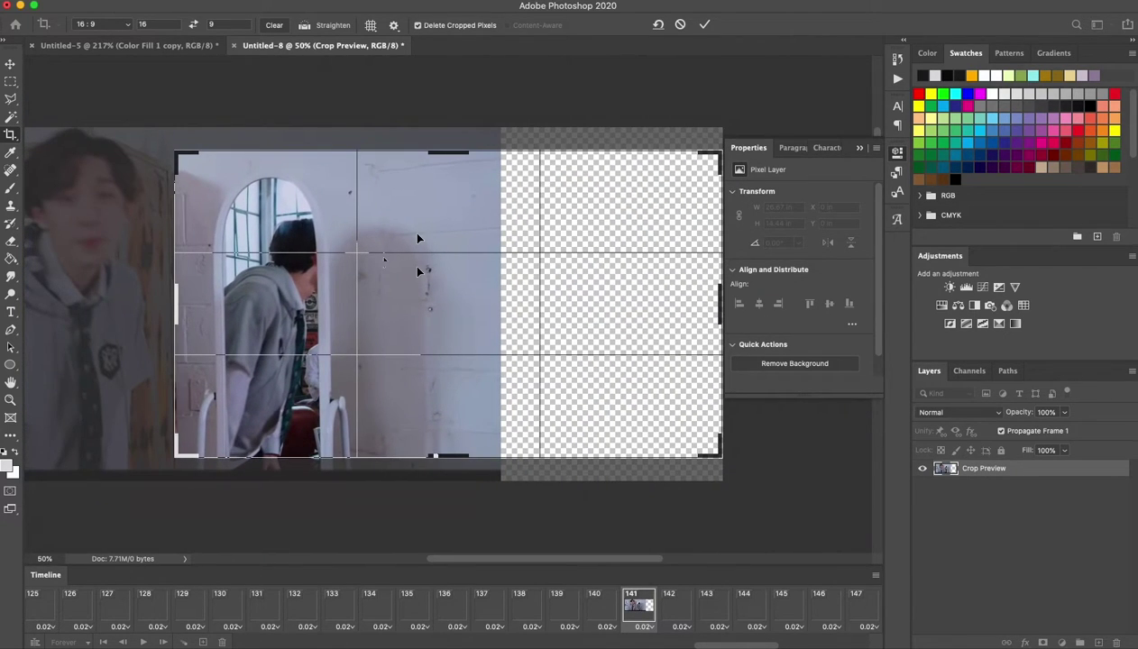
key(Return)
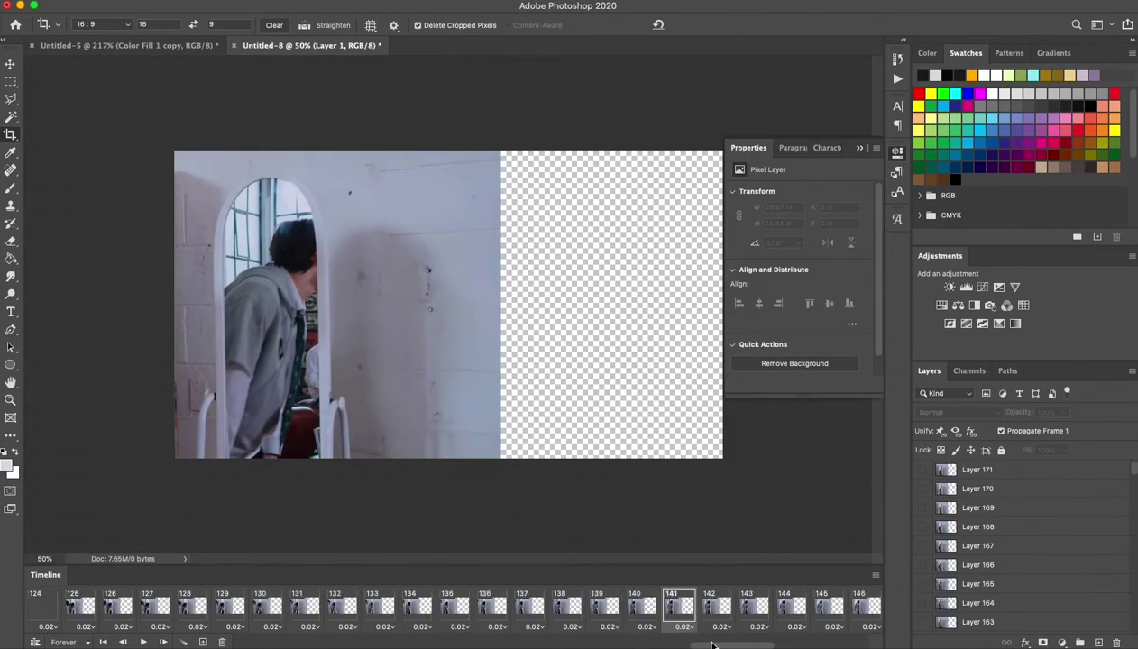
mouse_move(747, 643)
mouse_down()
mouse_move(292, 646)
mouse_move(805, 645)
mouse_up()
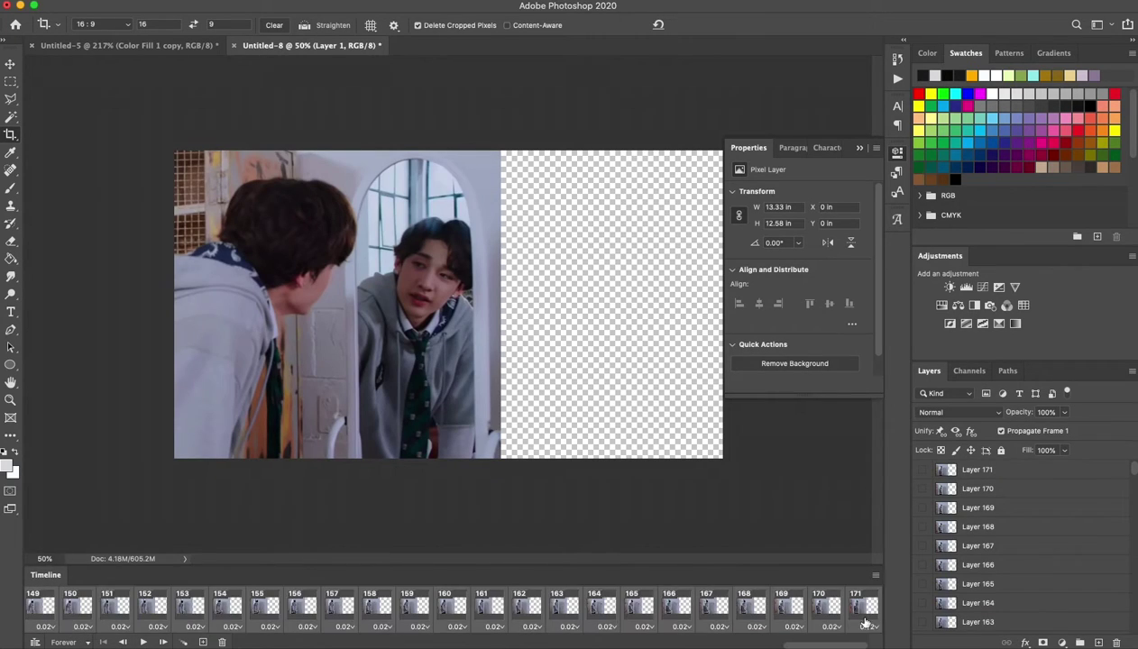
click(1059, 476)
key(super+alt+i)
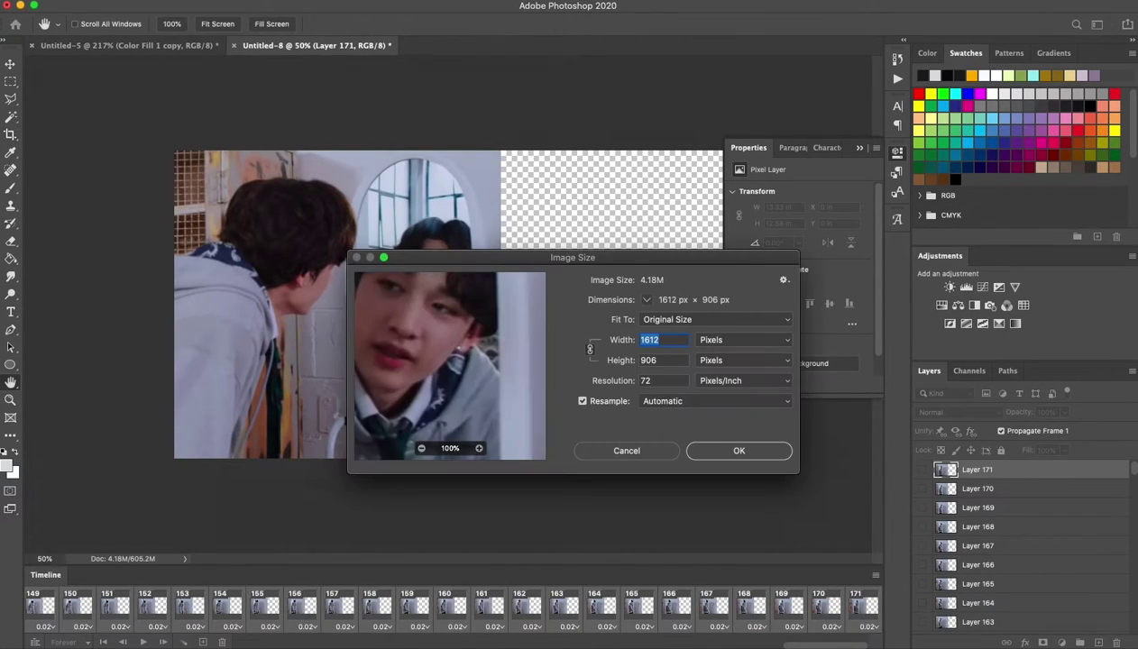
key(Escape)
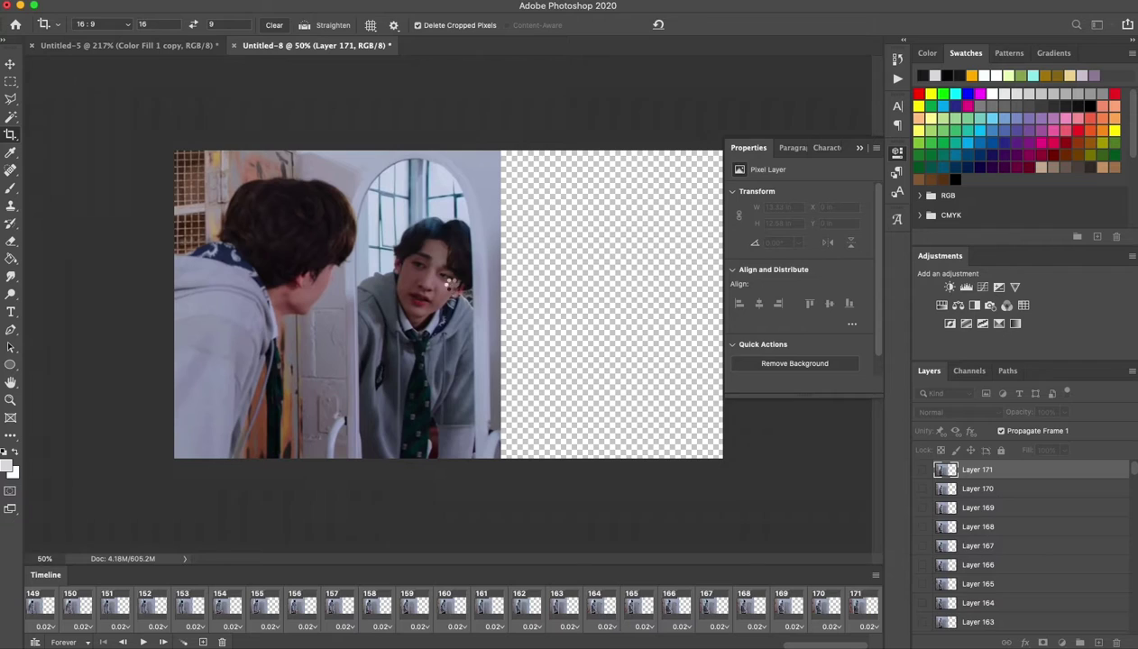
key(super+0)
- Set a custom frame delay and add a new layer above Color Fill 1 copy
key(v)
click(610, 609)
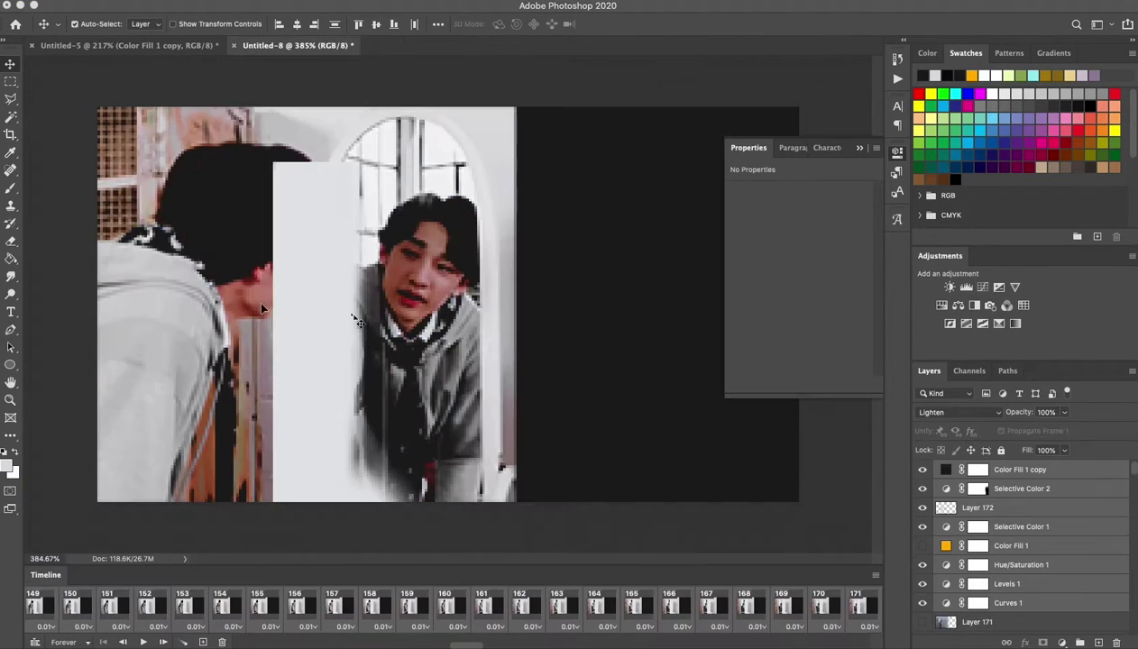
scroll(295, 406, down, 8)
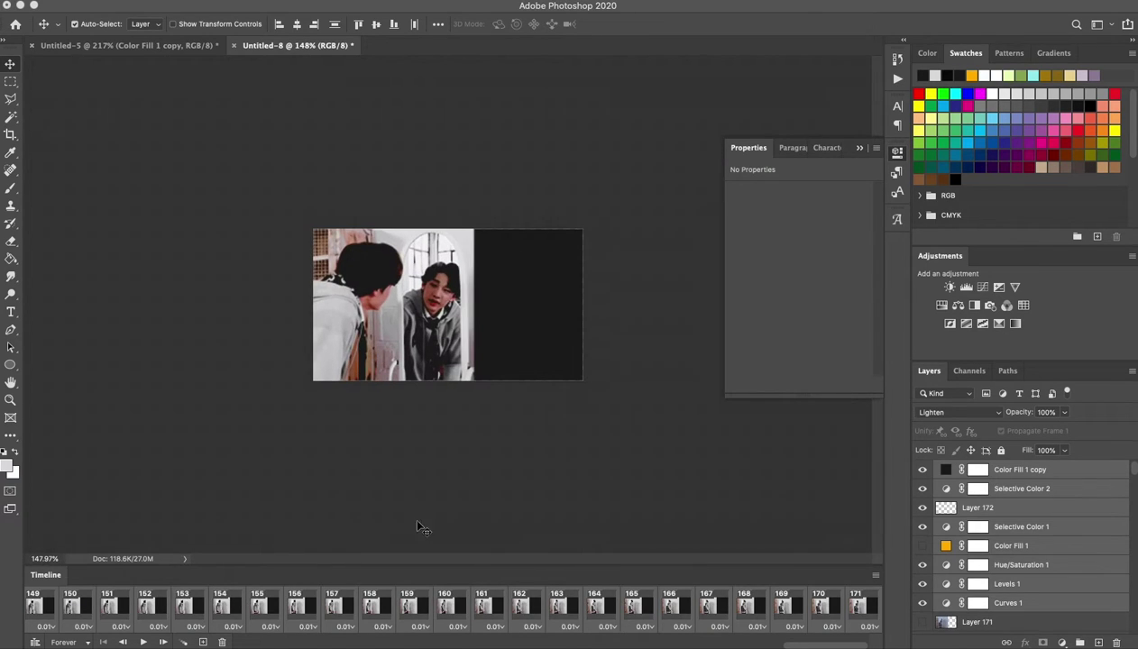
click(1023, 471)
click(1101, 639)
- Convert the frames to a video timeline and merge them into one smart object
click(34, 642)
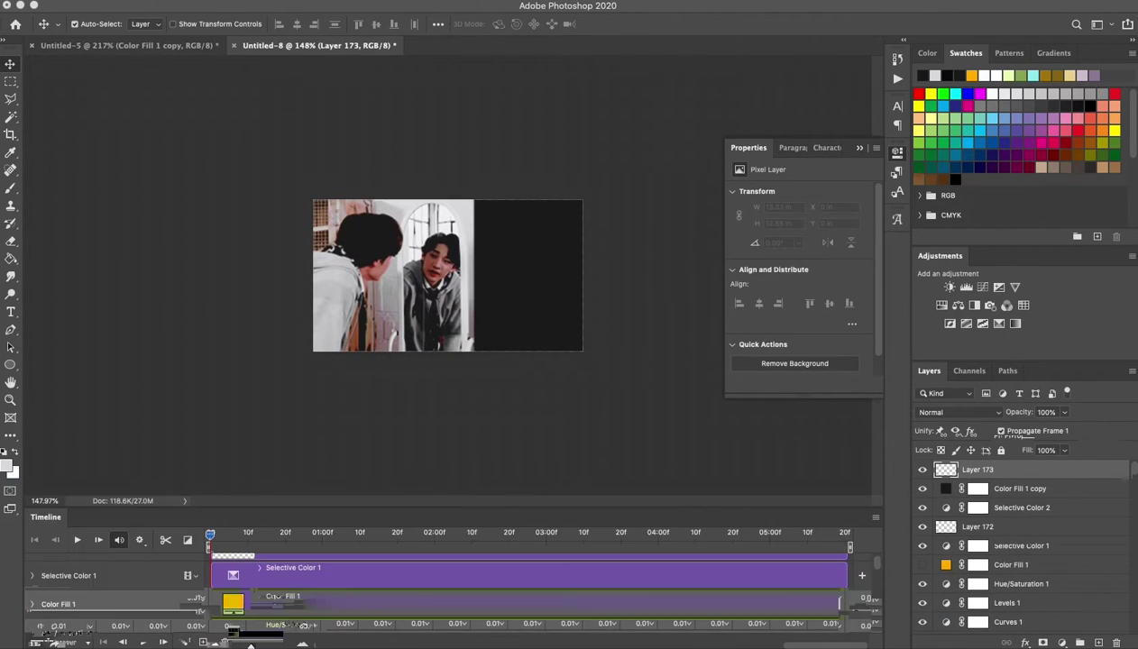
scroll(1109, 626, down, 15)
scroll(1109, 627, up, 10)
right_click(1028, 541)
click(1040, 348)
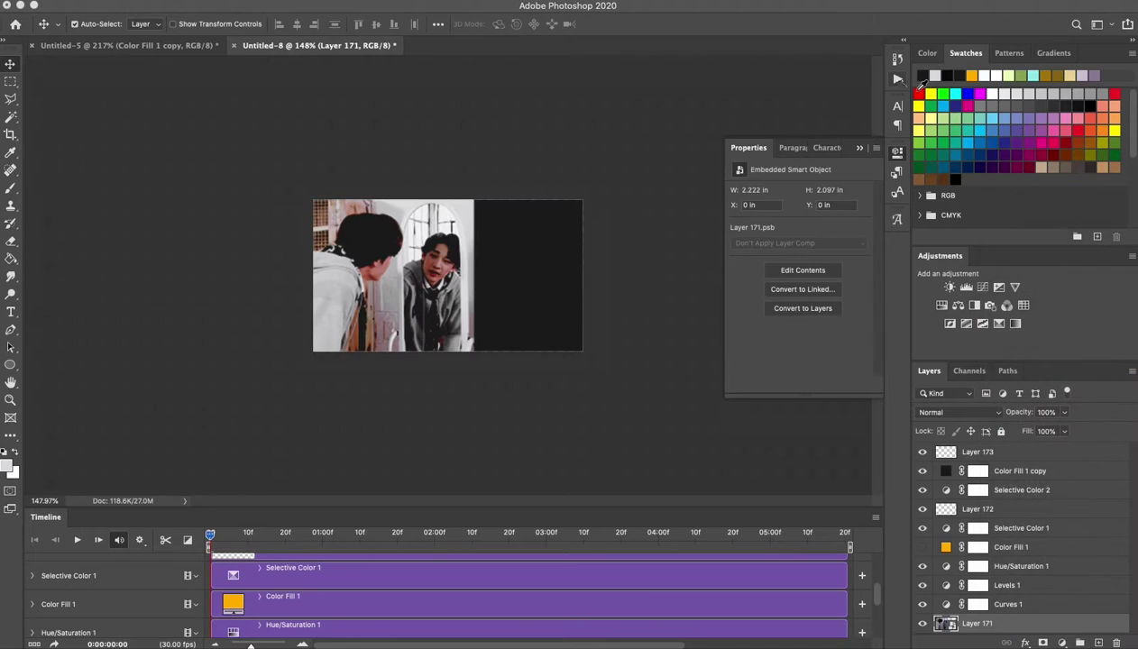
drag(209, 534, 794, 534)
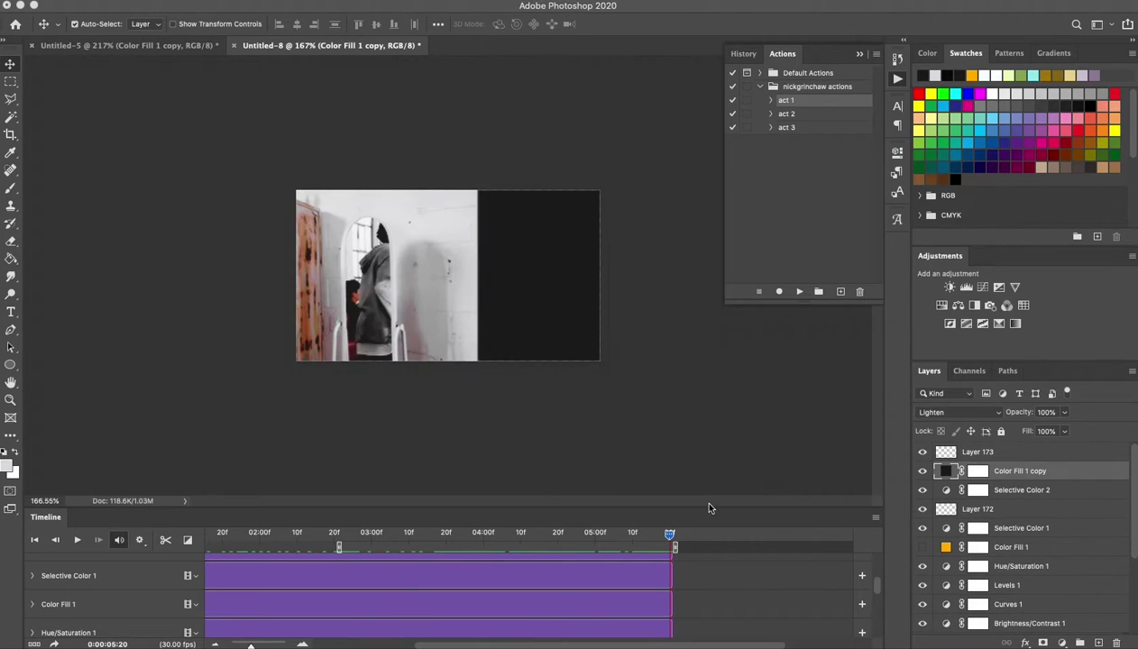
- Add a Selective Color layer with Neutrals black at -13 and prepare to paint its mask
click(798, 208)
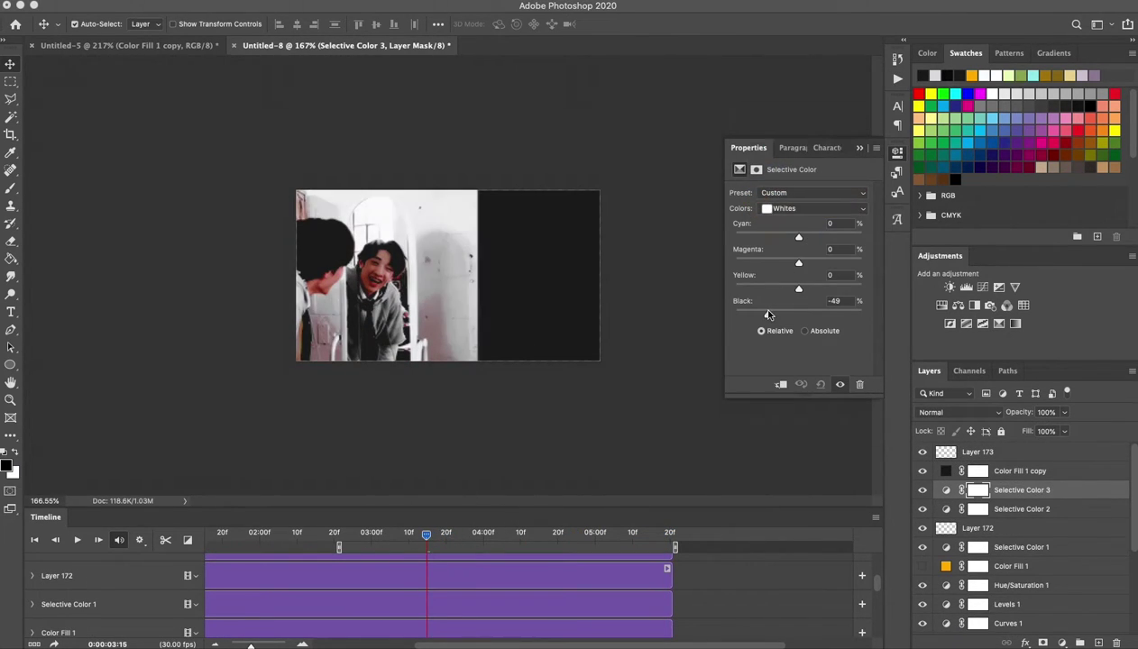
click(798, 209)
drag(798, 315, 791, 315)
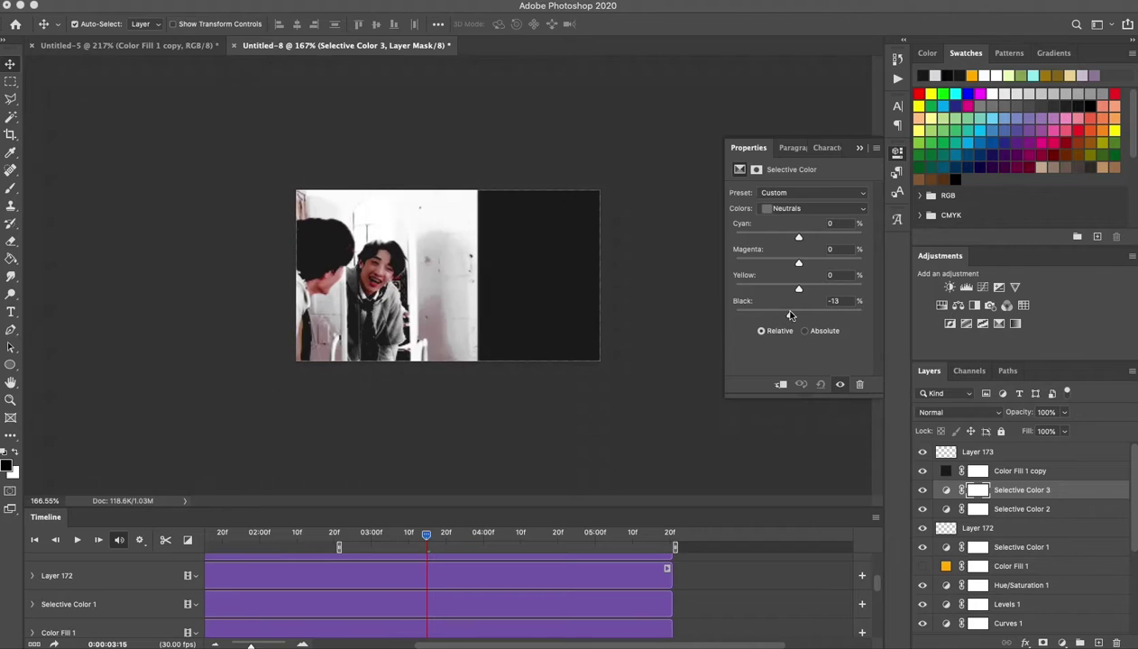
key(b)
mouse_move(426, 534)
mouse_down()
mouse_move(341, 536)
mouse_move(605, 535)
mouse_up()
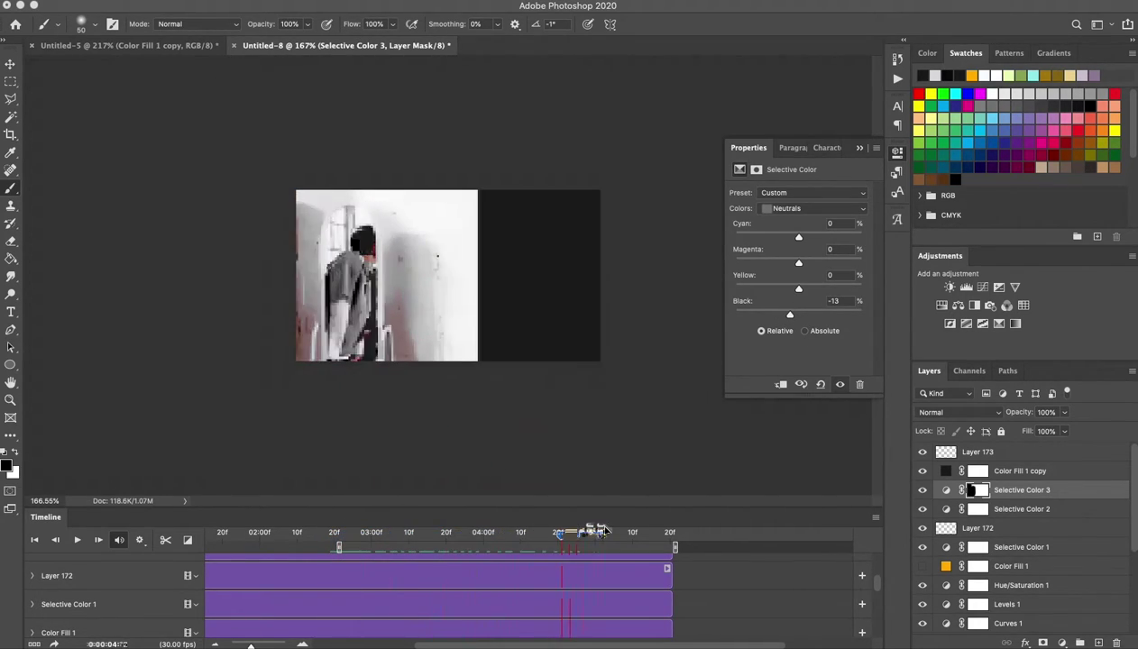
- Add a second Selective Color layer and brush a soft pale stroke over the right figure
click(1015, 322)
click(811, 208)
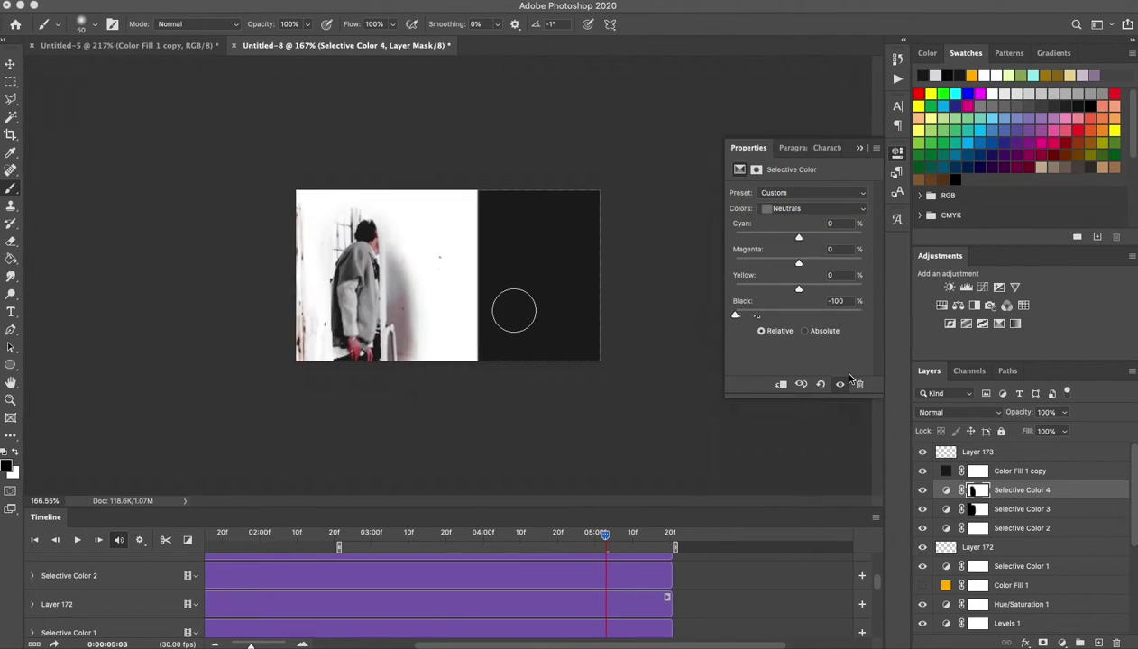
key(space)
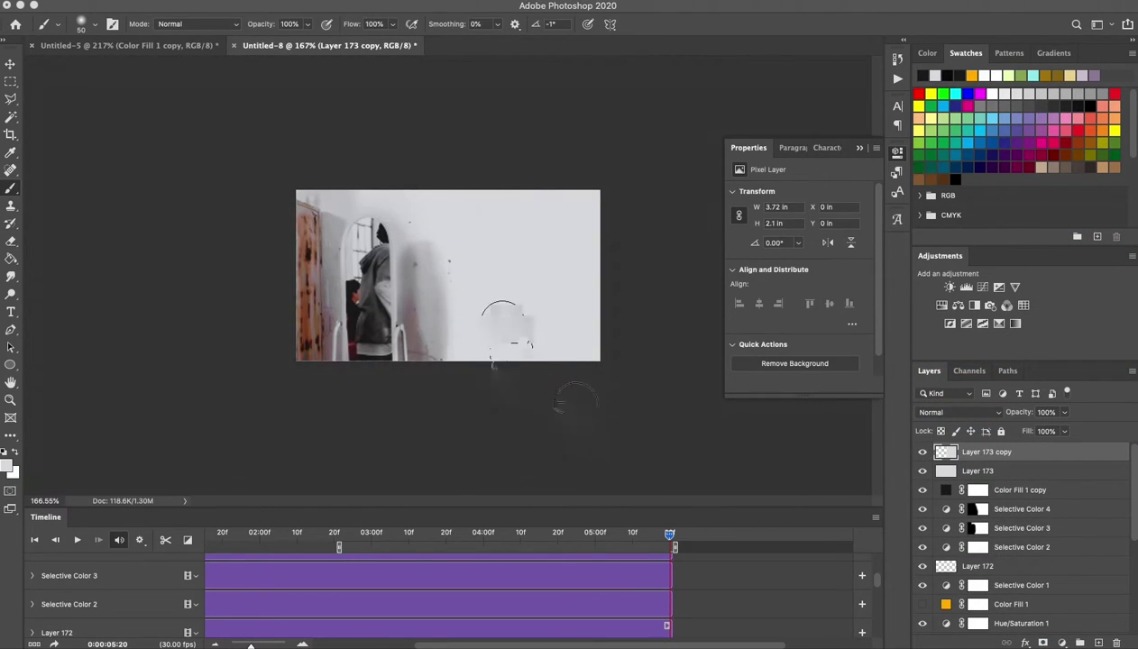
key(space)
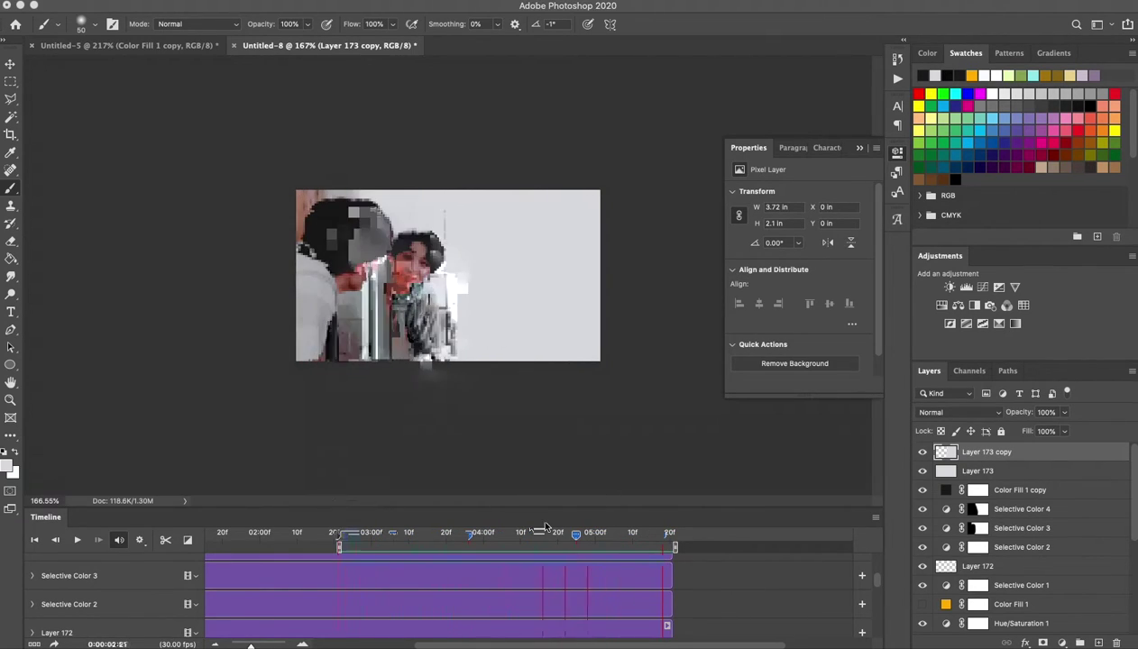
drag(432, 214, 420, 367)
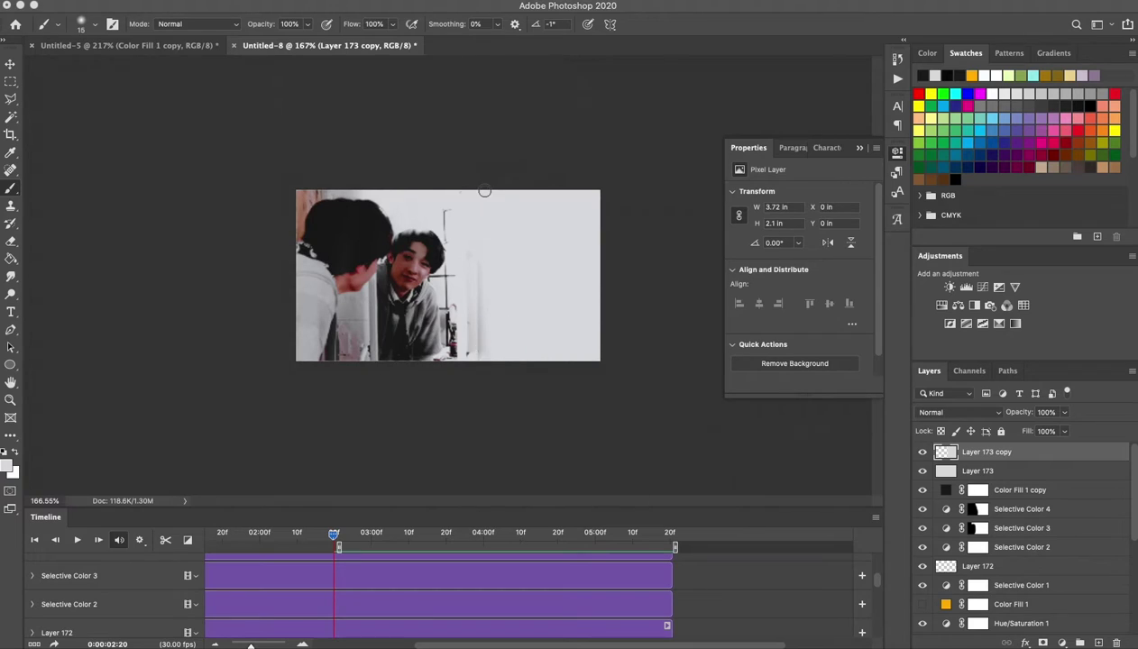
key(space)
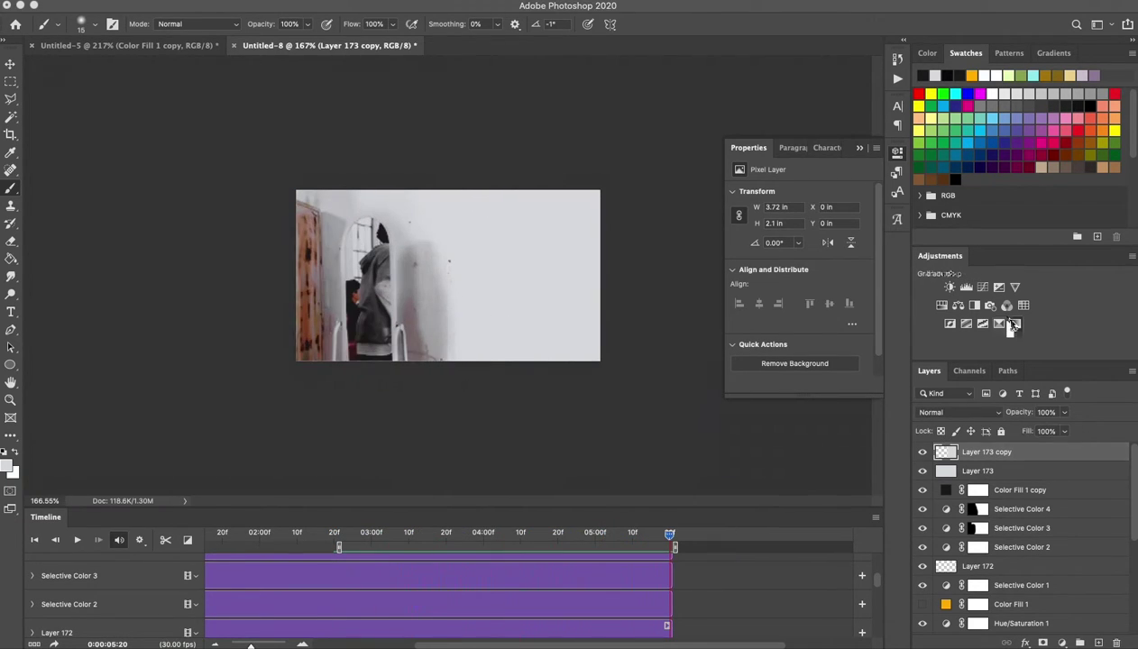
- Add a Gradient Map adjustment to Untitled-8 using a pale gradient
click(999, 324)
click(794, 195)
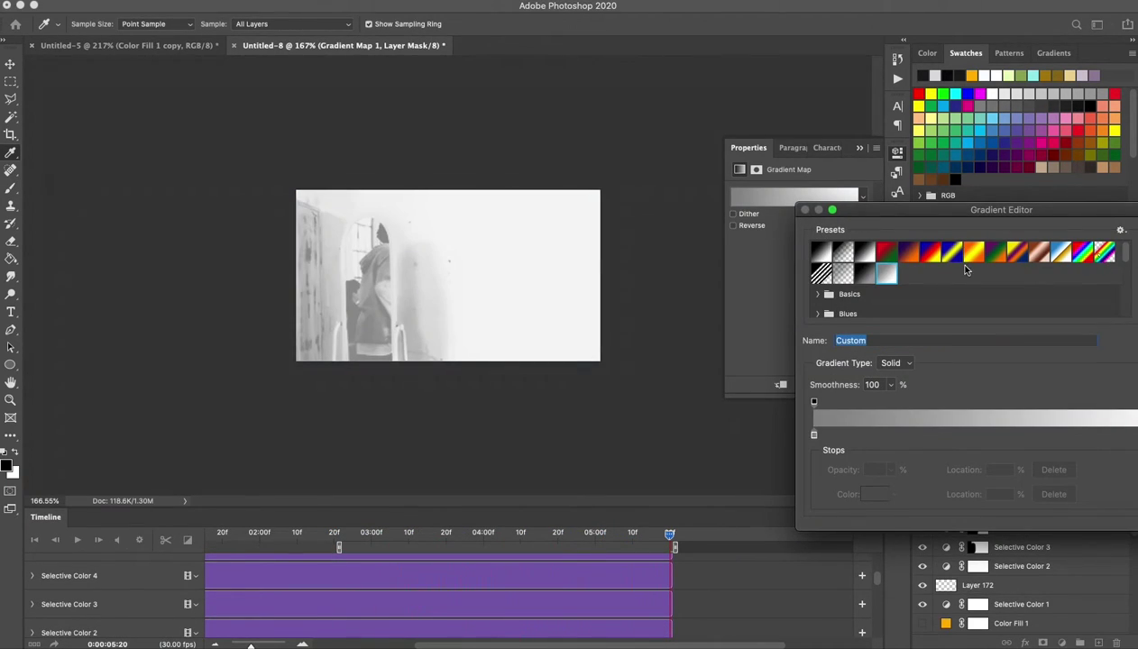
click(897, 266)
key(Return)
- Recolour the gradient stops to light greys, including the pale dddee1
click(802, 198)
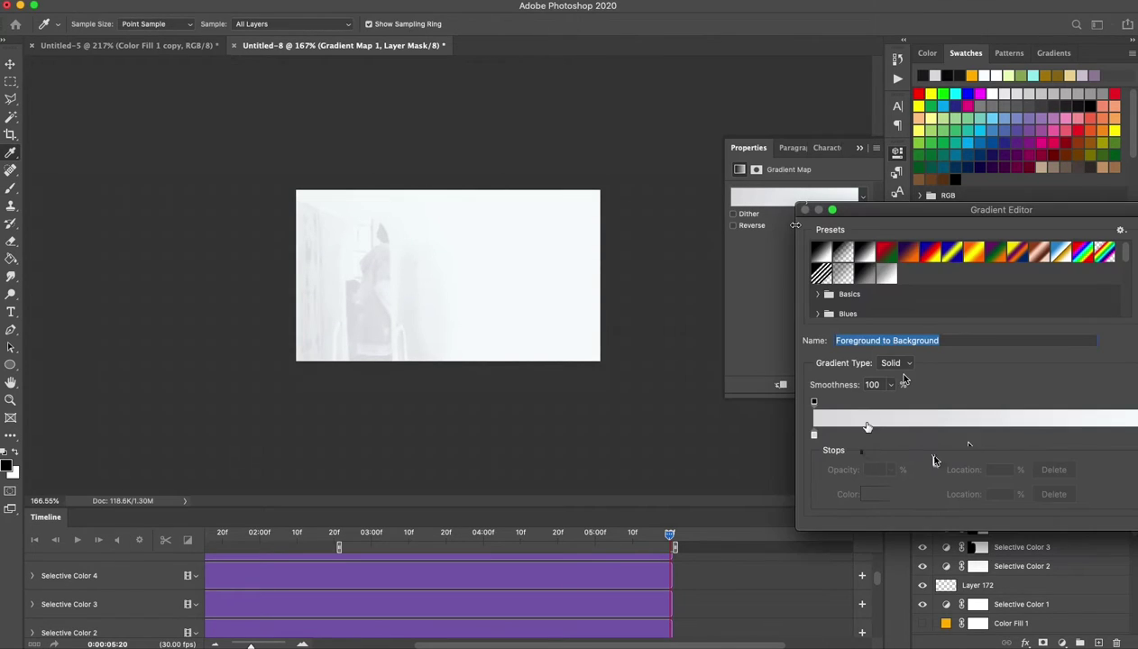
double_click(969, 416)
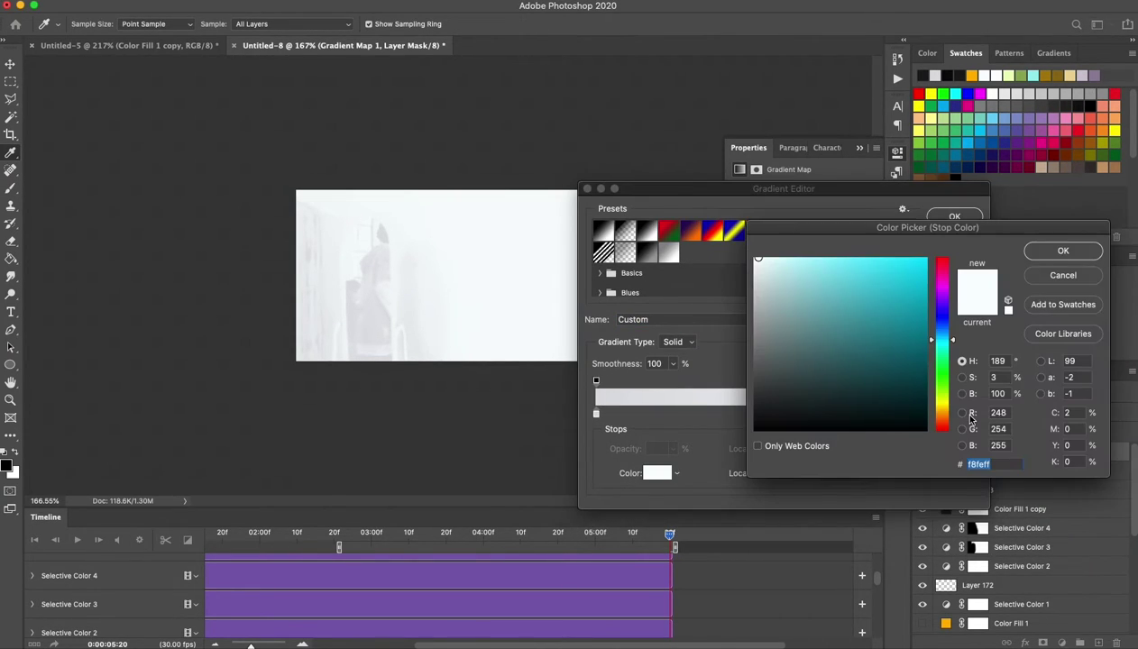
click(1046, 254)
key(Return)
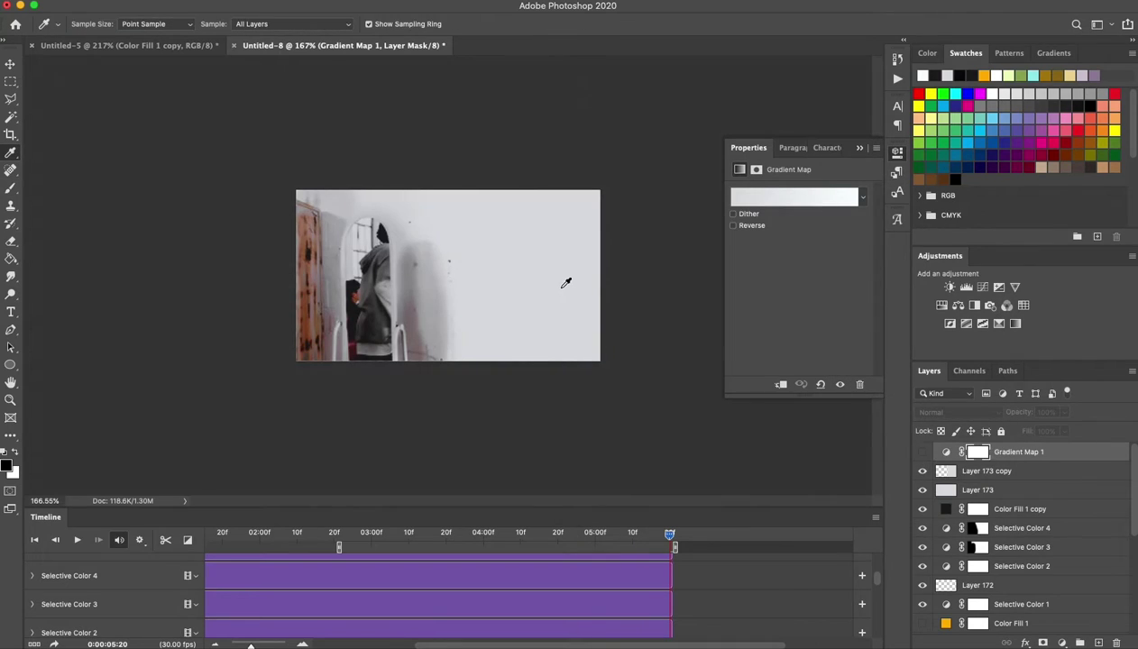
click(566, 284)
key(b)
click(796, 204)
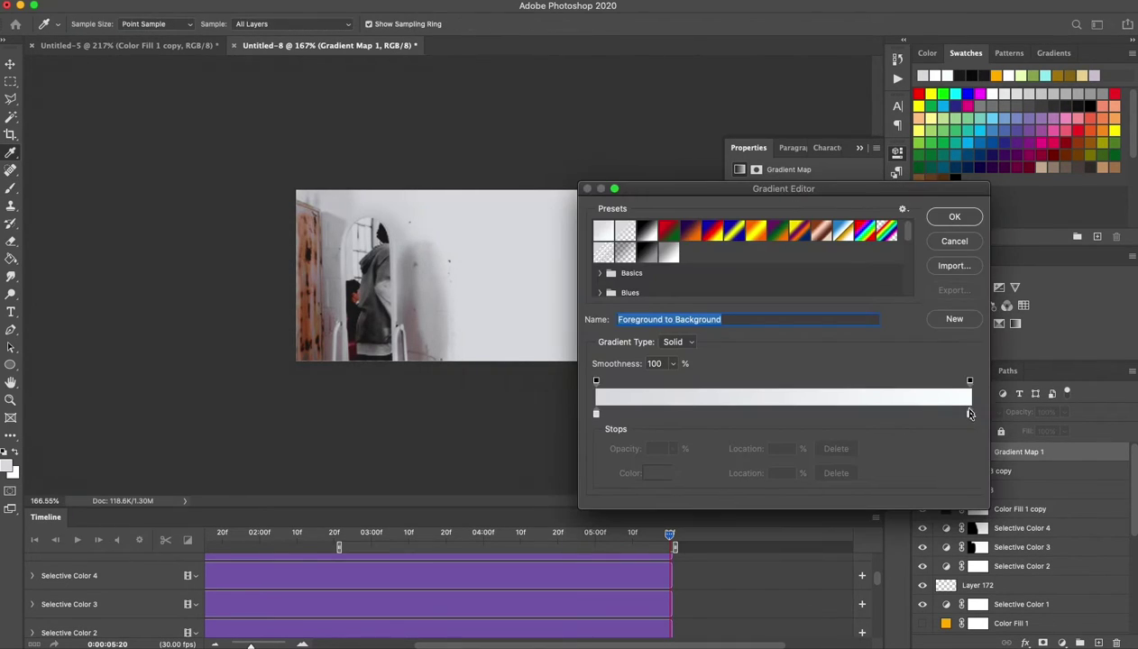
double_click(969, 415)
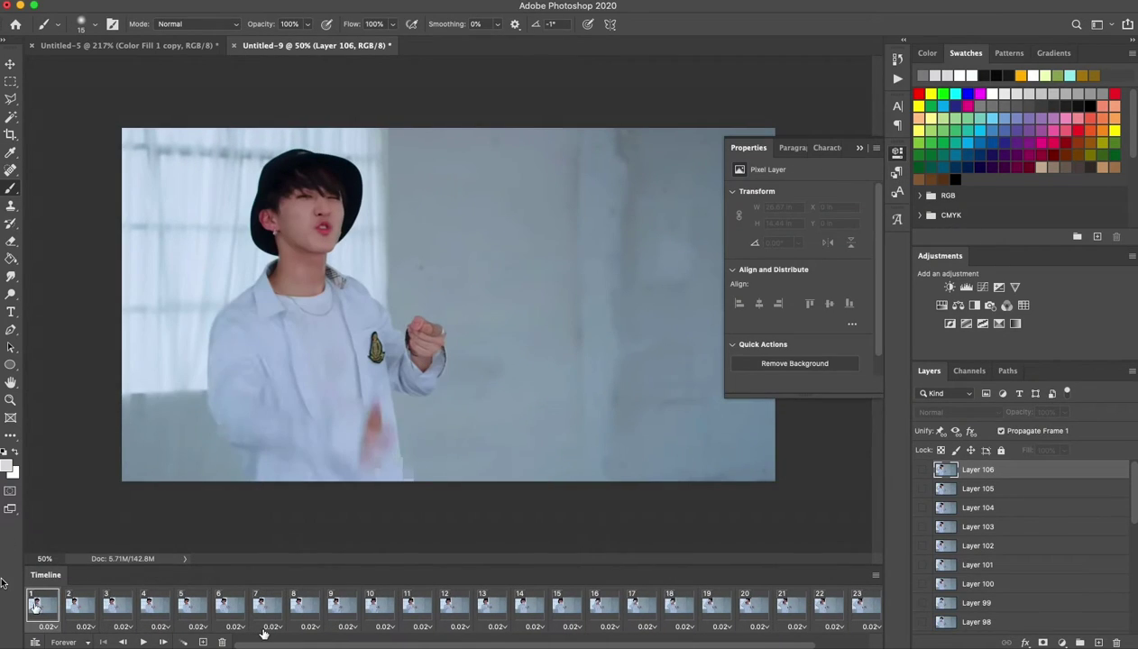
- Stop playback, shrink the GIF, and set its frame delays to 0.01 s
key(space)
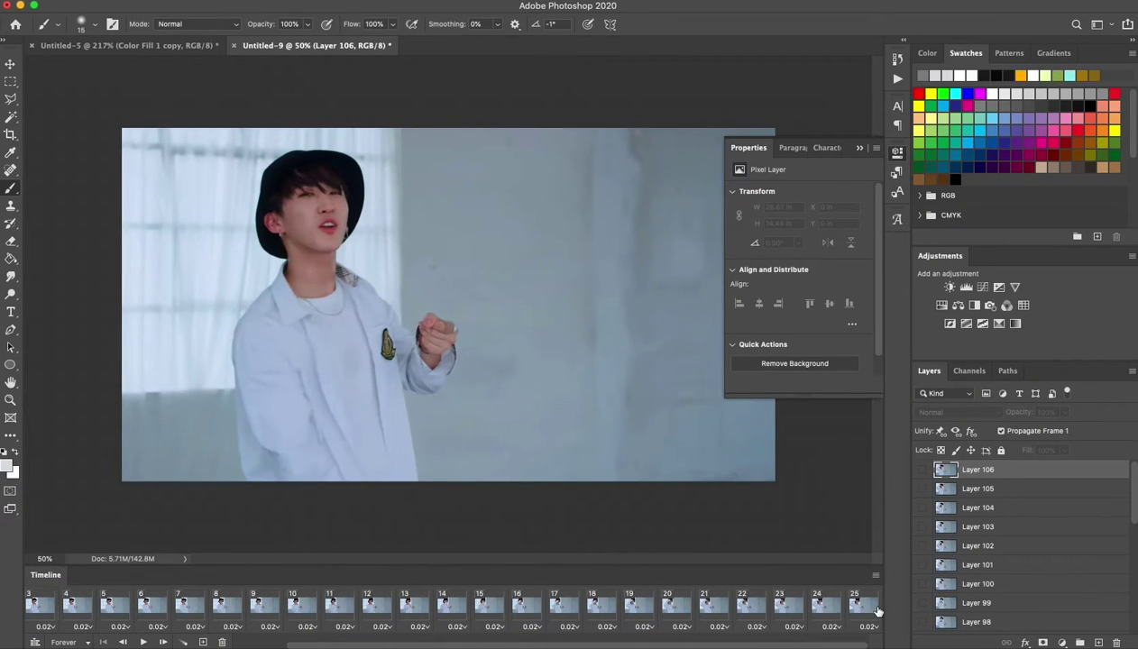
key(Return)
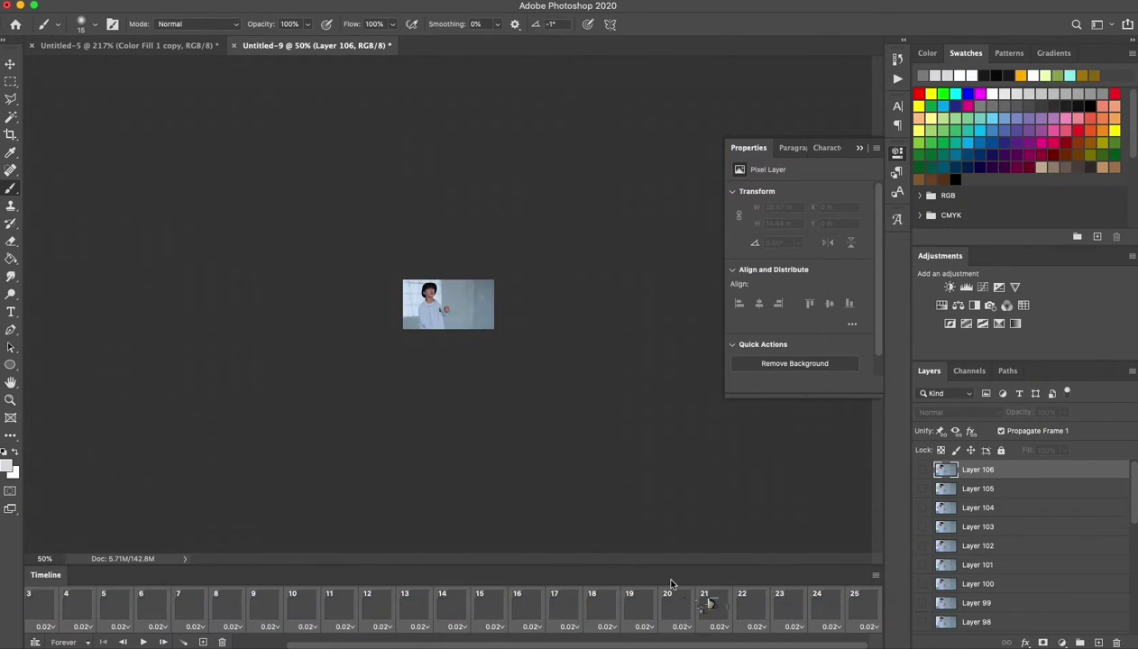
click(667, 627)
click(659, 604)
text(0.01)
key(Return)
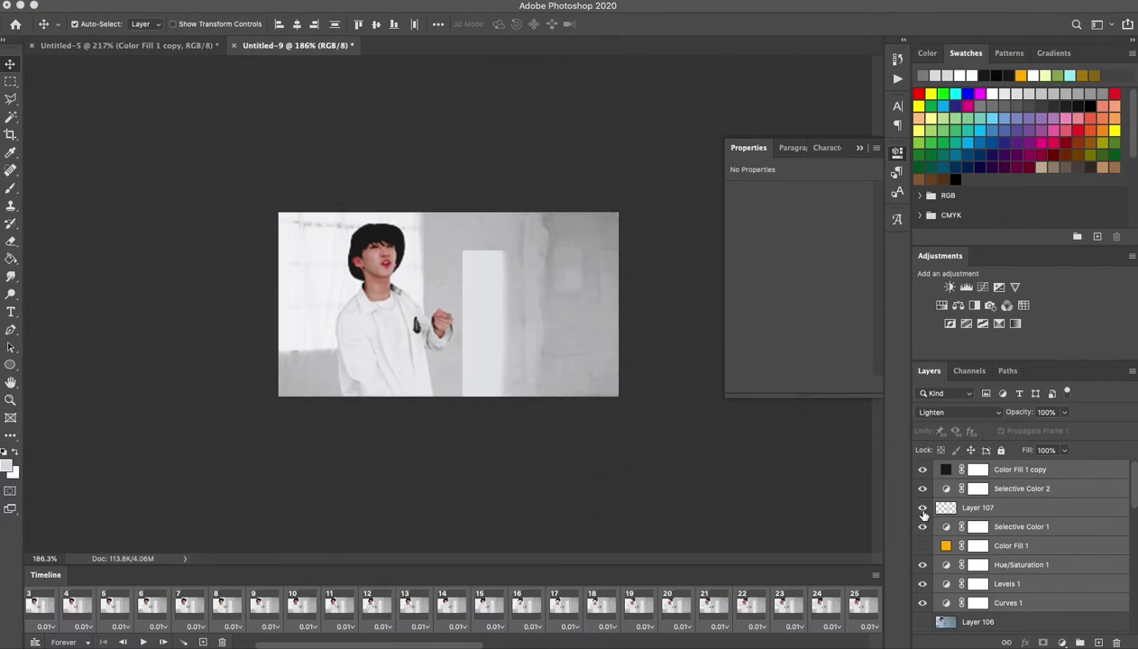
- Hide Layer 107 and add a Selective Color layer with Neutrals Black at -50
click(922, 509)
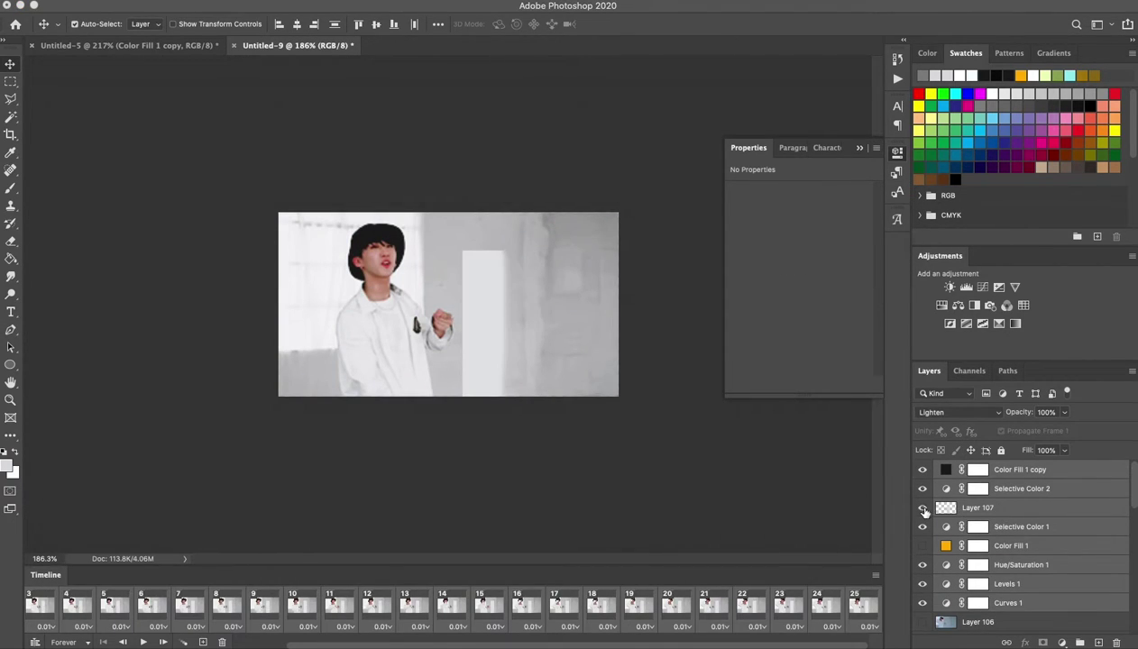
click(922, 507)
click(1045, 488)
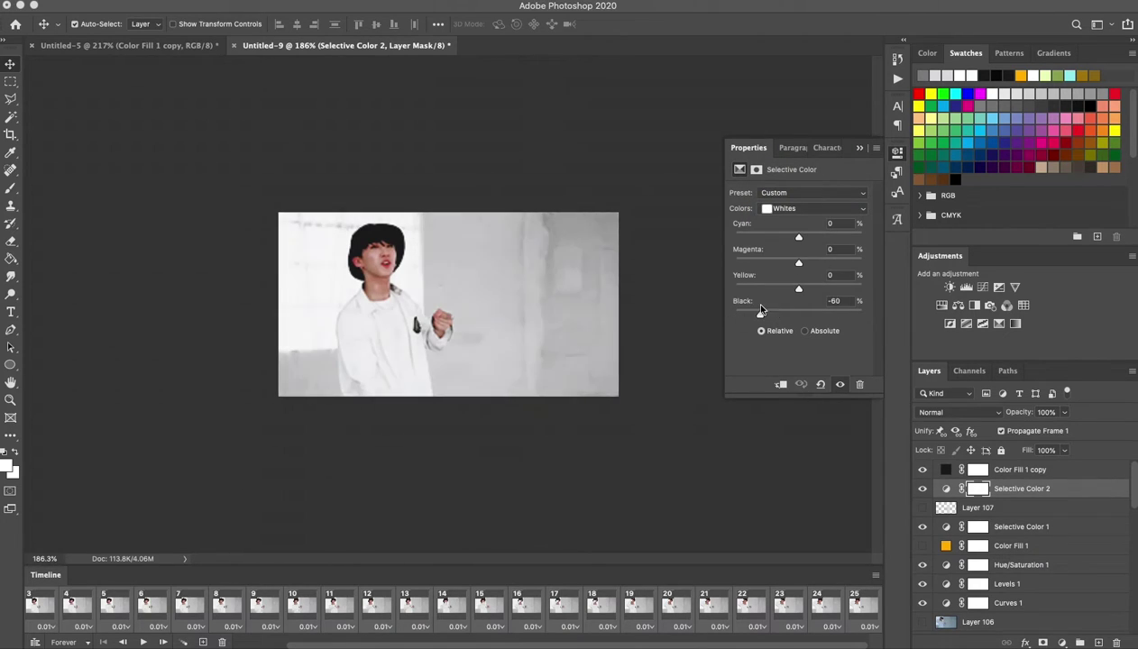
click(970, 330)
click(812, 208)
drag(798, 315, 766, 315)
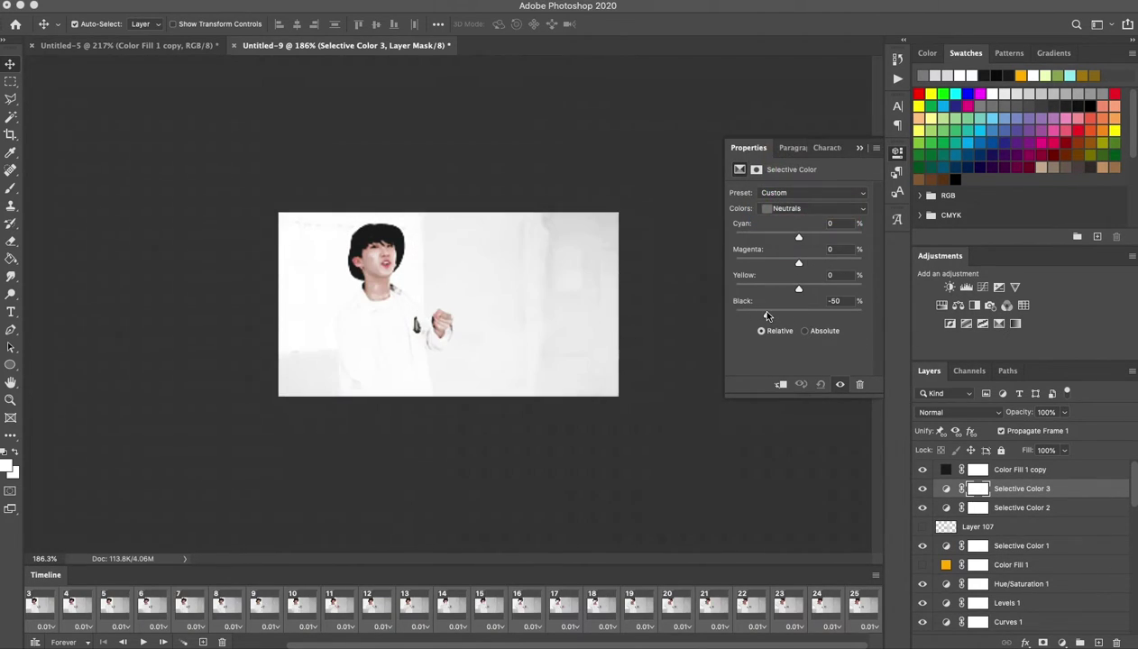
- Paint the Selective Color 3 mask in black, then invert the mask
key(b)
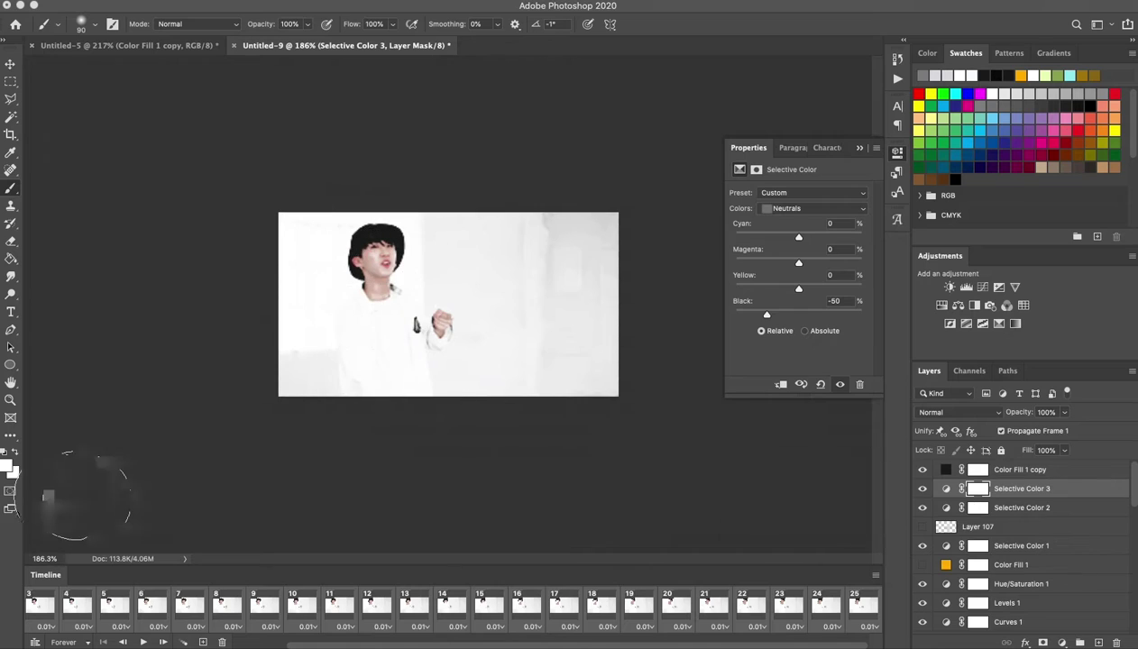
click(7, 465)
click(757, 455)
click(1061, 252)
mouse_move(376, 278)
mouse_down()
mouse_move(267, 291)
mouse_move(461, 194)
mouse_up()
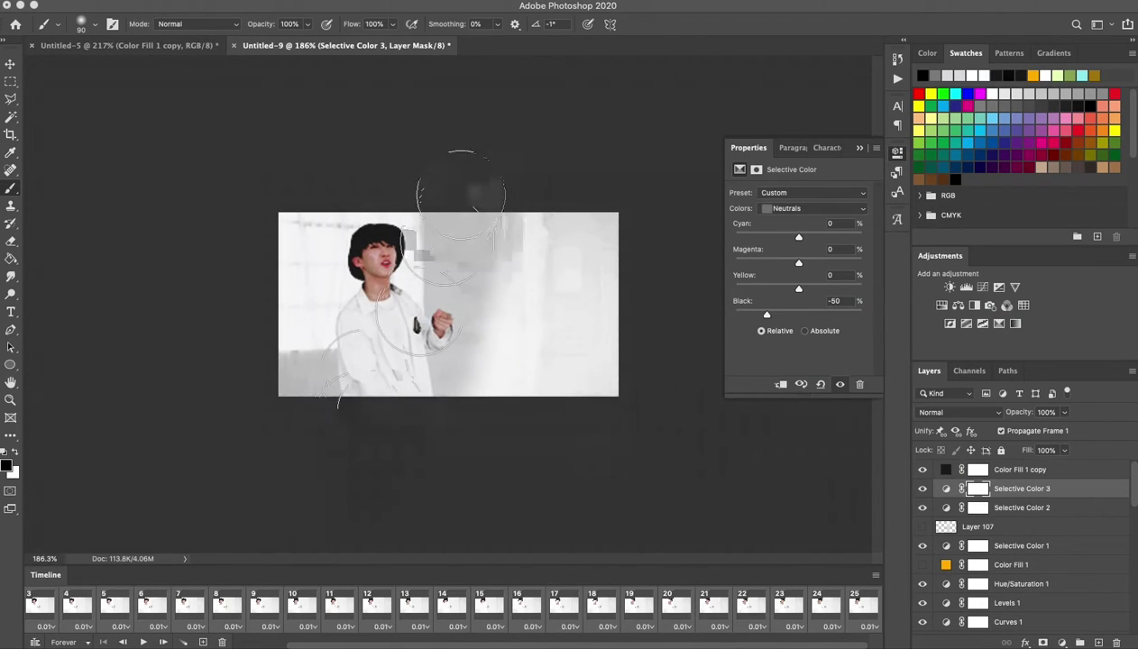
key(ctrl+i)
- Add Layer 108 filled with light grey and set it to Multiply
key(ctrl+shift+alt+n)
key(x)
drag(534, 165, 629, 410)
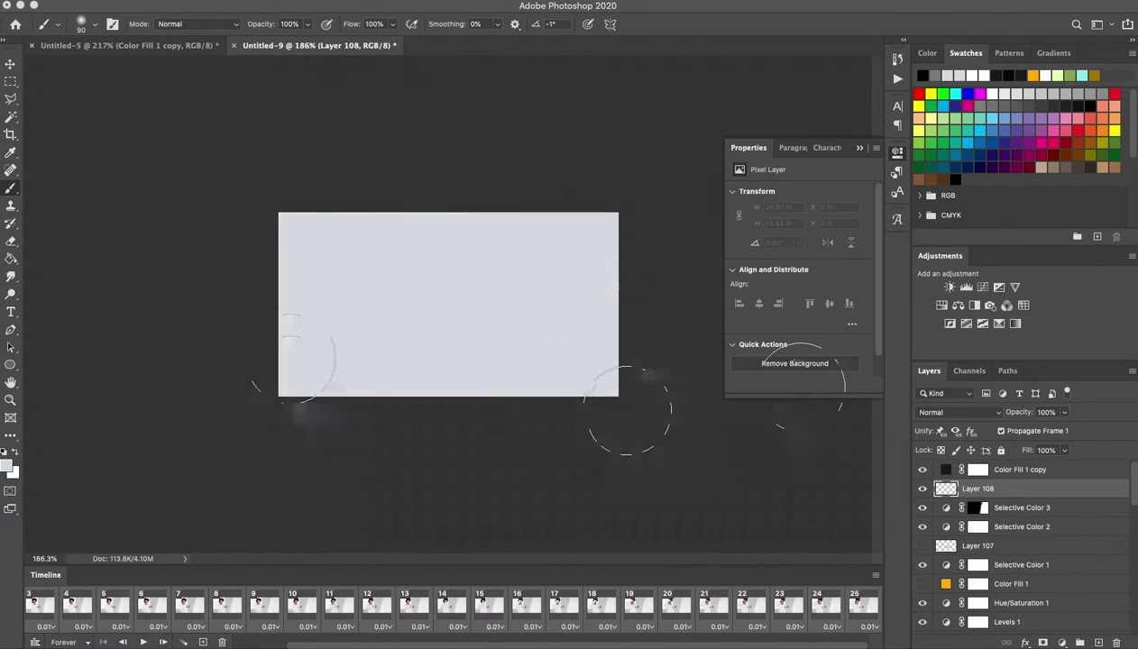
click(957, 412)
click(934, 450)
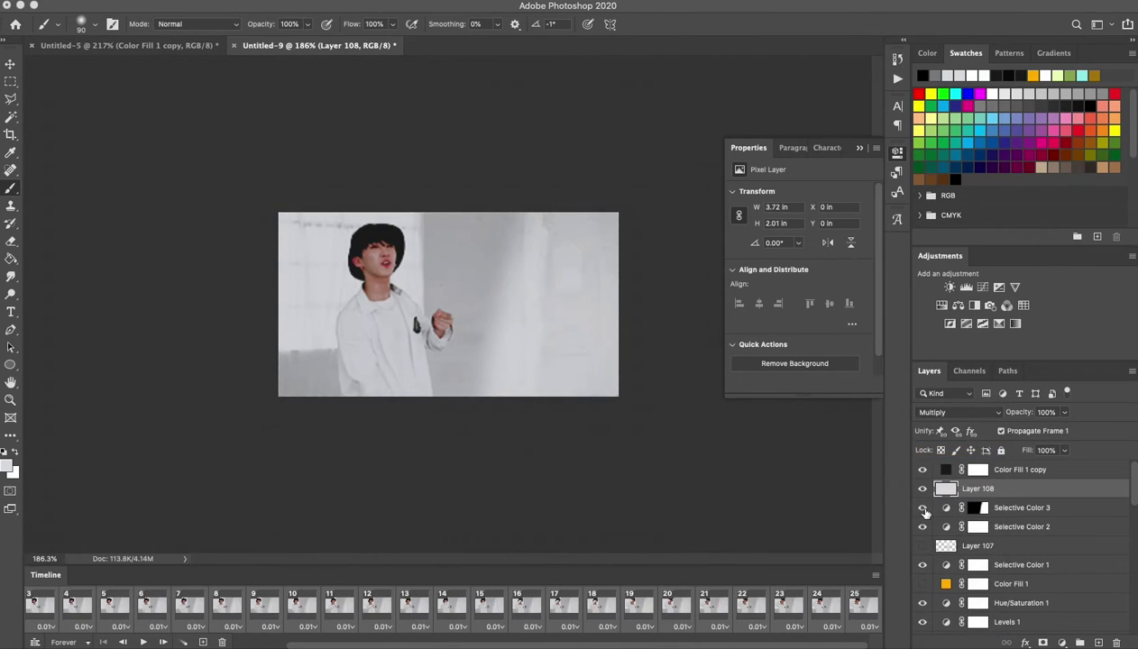
- Try raising Selective Color 3's fill to 70%, then undo those changes
click(978, 508)
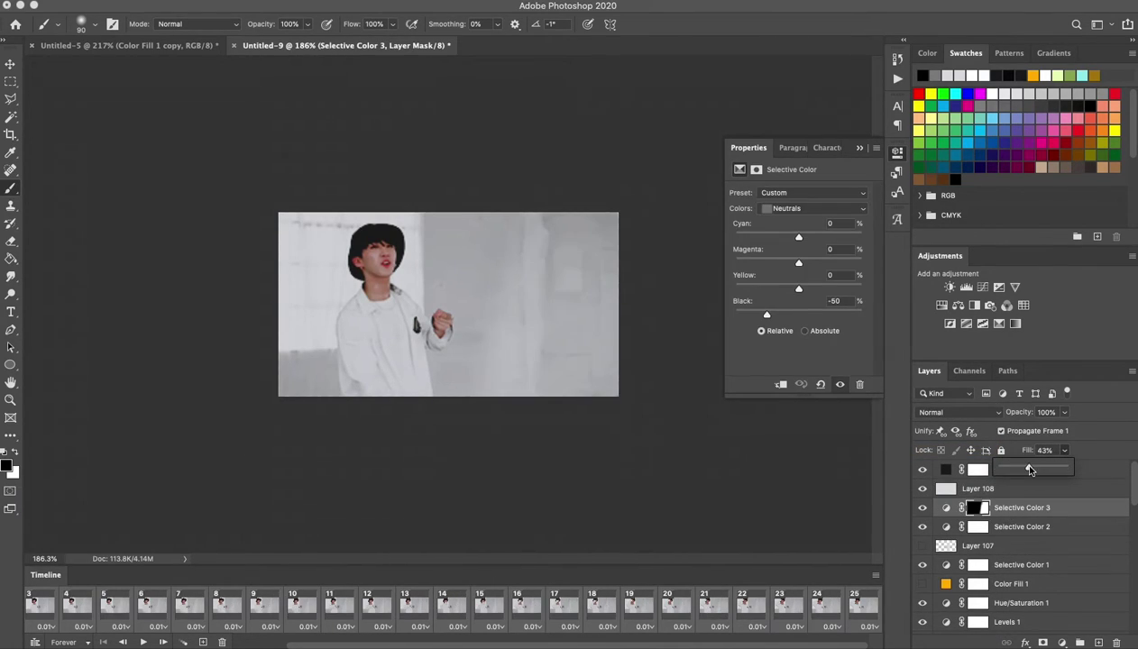
key(e)
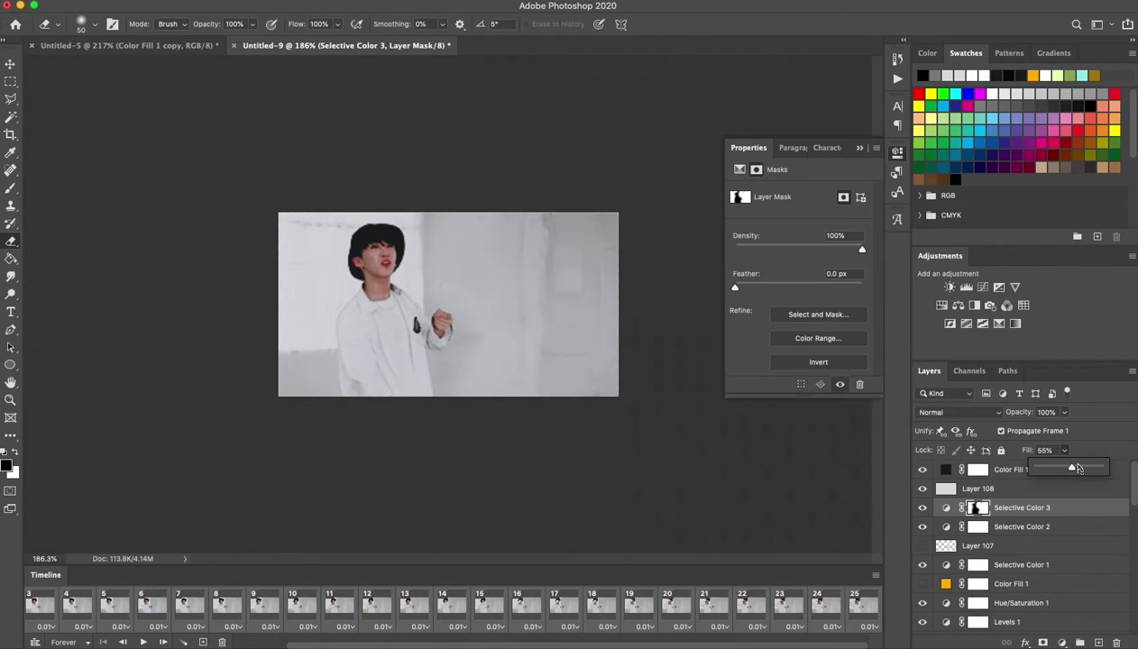
drag(1078, 468, 1086, 468)
key(ctrl+z)
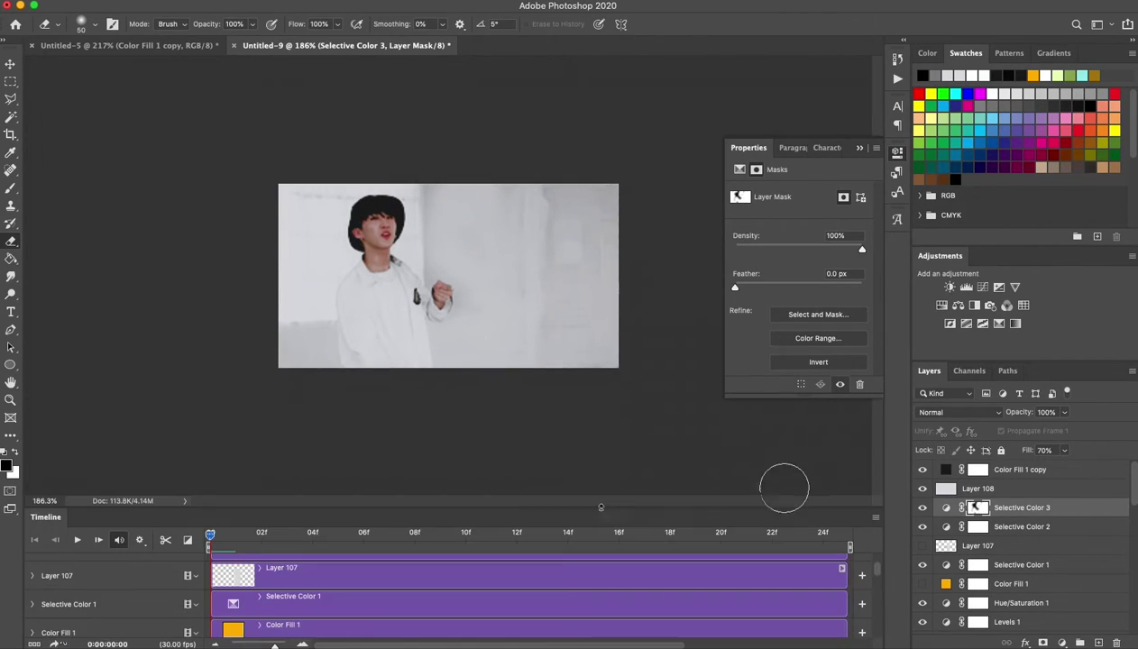
key(ctrl+z)
key(ctrl+z)
key(ctrl+z)
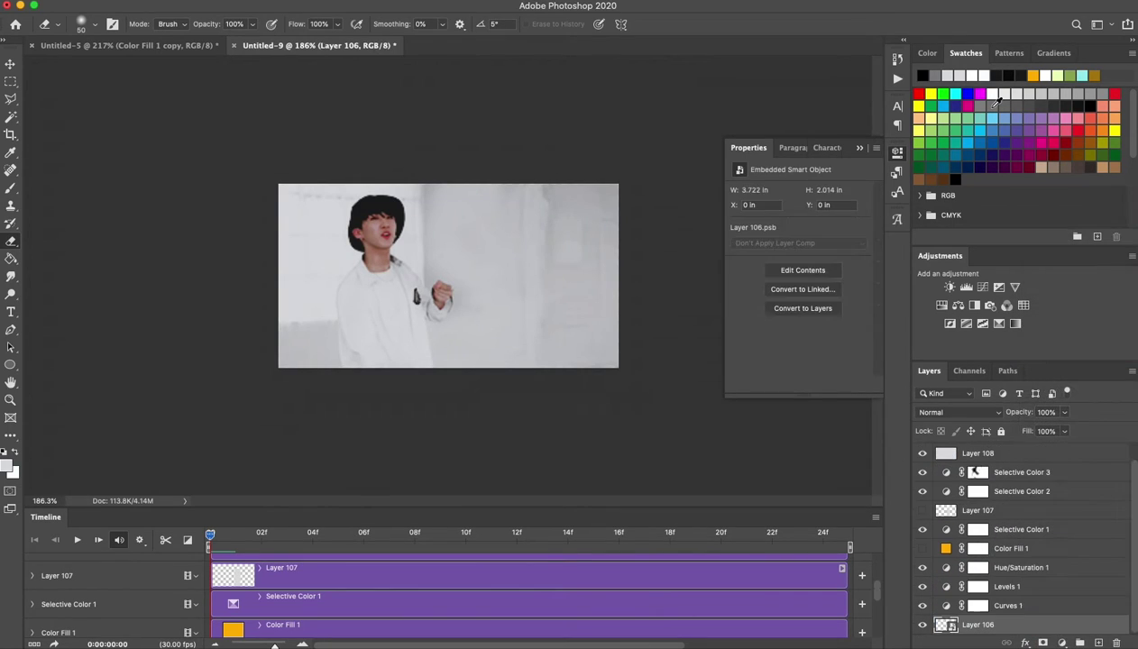
scroll(991, 505, up, 2)
- Move Layer 109 above Layer 108, sample an image colour, and preview the animation
click(987, 490)
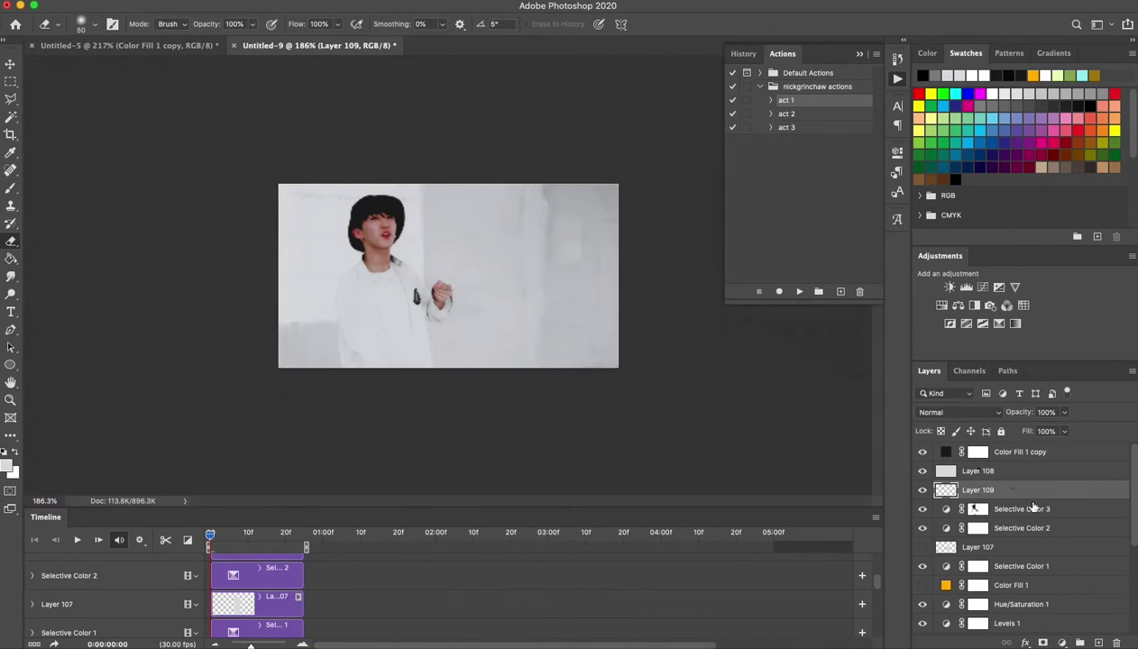
key(ctrl+bracketright)
key(i)
click(520, 263)
key(b)
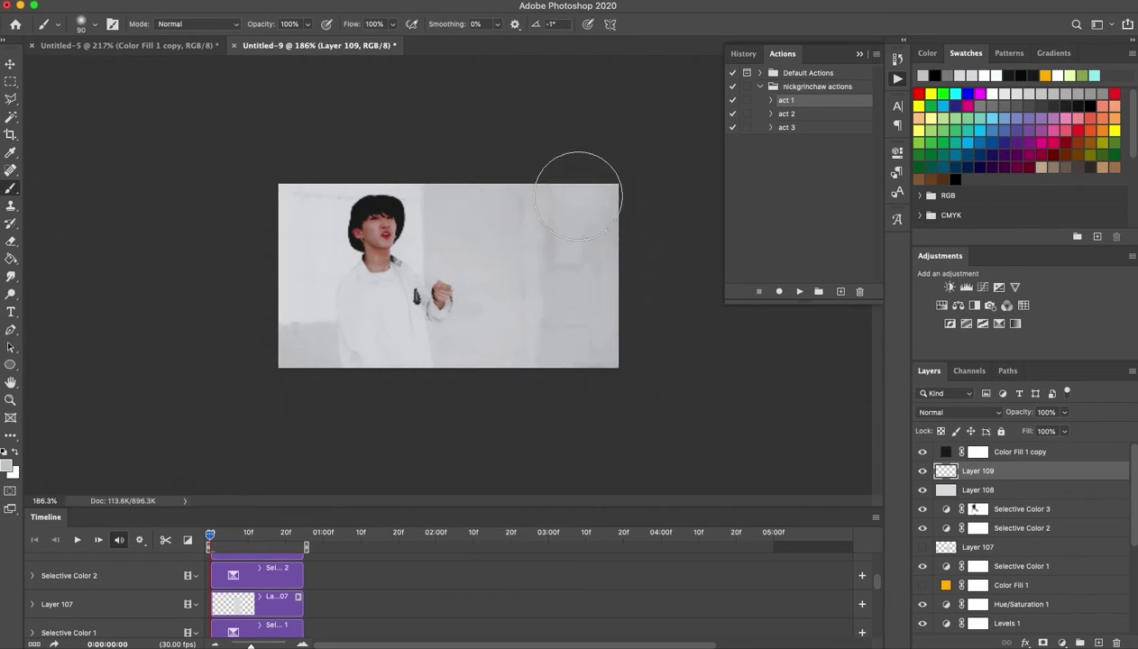
key(space)
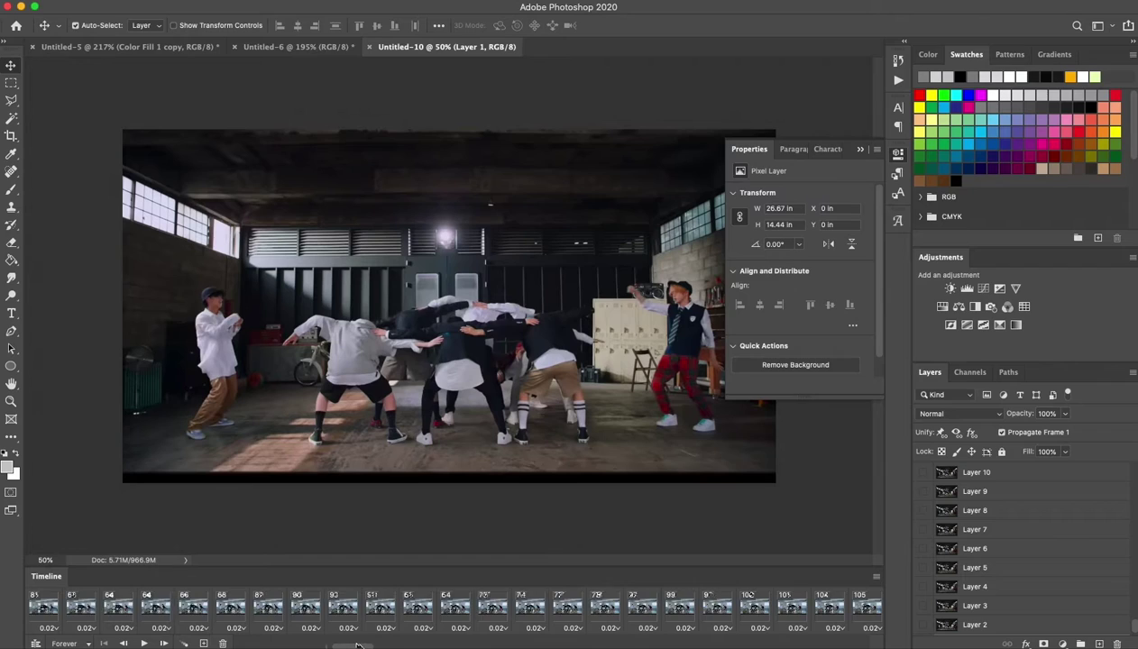
- Delete the unwanted frames from the Untitled-10 animation
drag(358, 646, 339, 646)
click(223, 642)
key(Return)
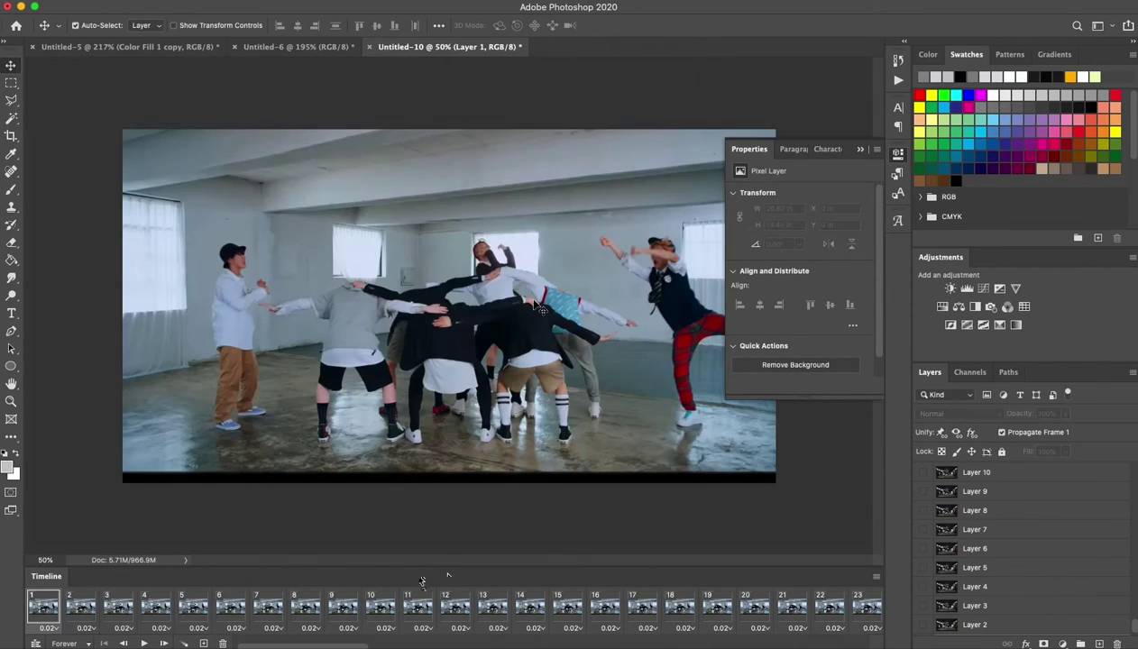
shift+click(625, 602)
click(223, 643)
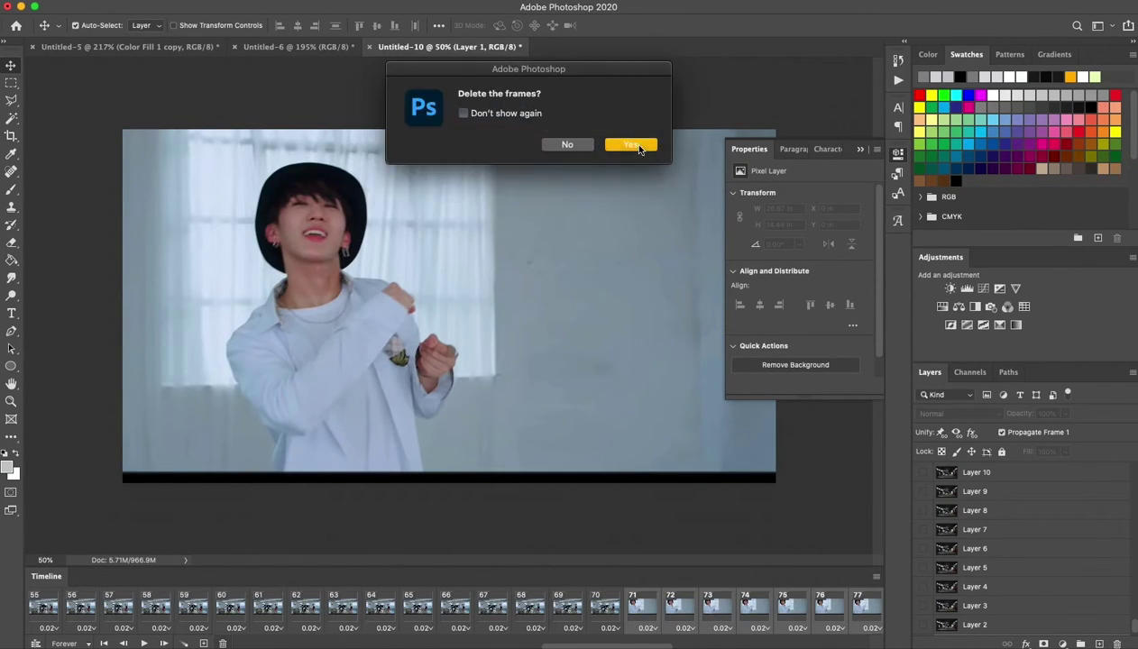
click(637, 144)
- Crop Untitled-10 to 16:9 over the dancers and confirm 0.01 s frame delays
key(c)
drag(548, 262, 207, 364)
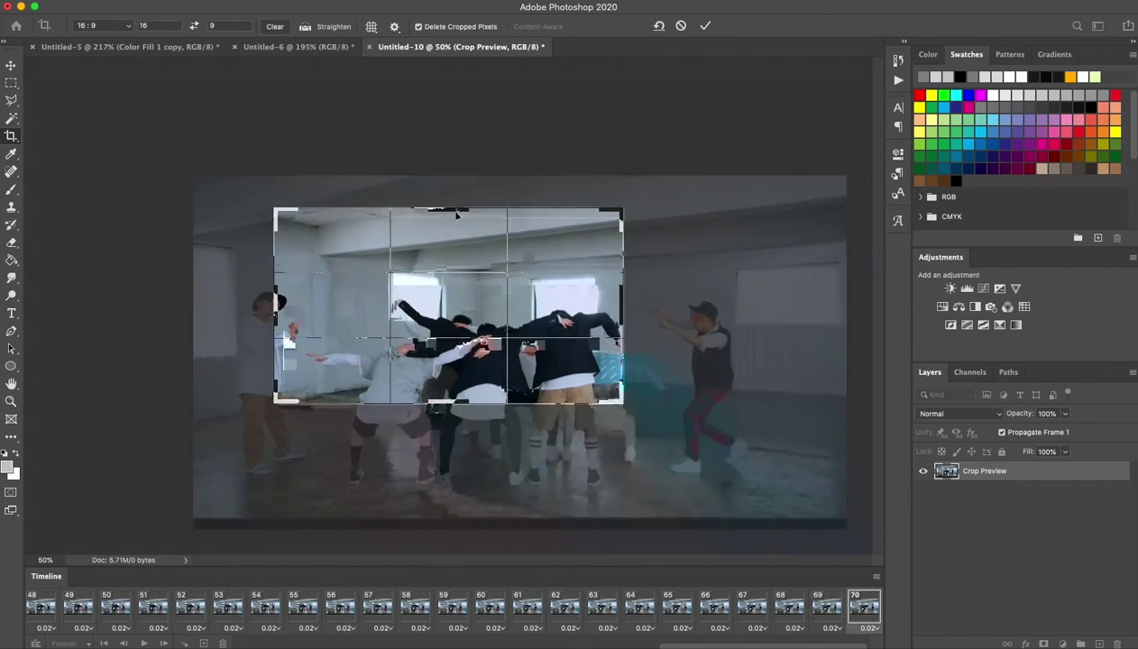
mouse_move(489, 200)
mouse_down()
mouse_move(502, 254)
mouse_move(602, 391)
mouse_up()
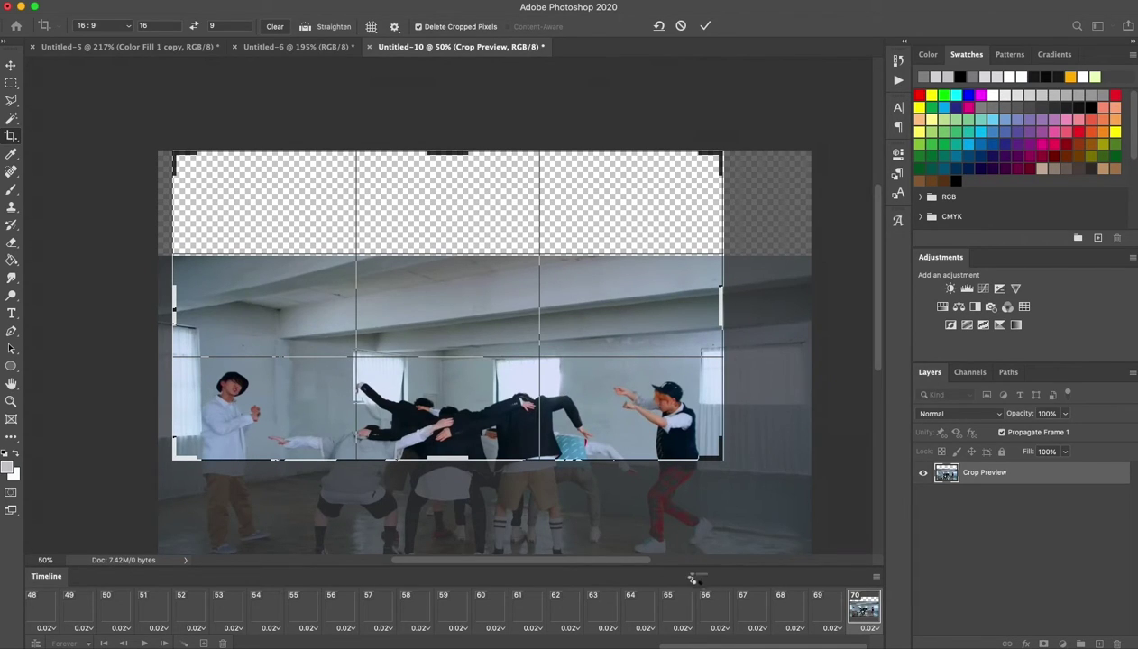
key(Return)
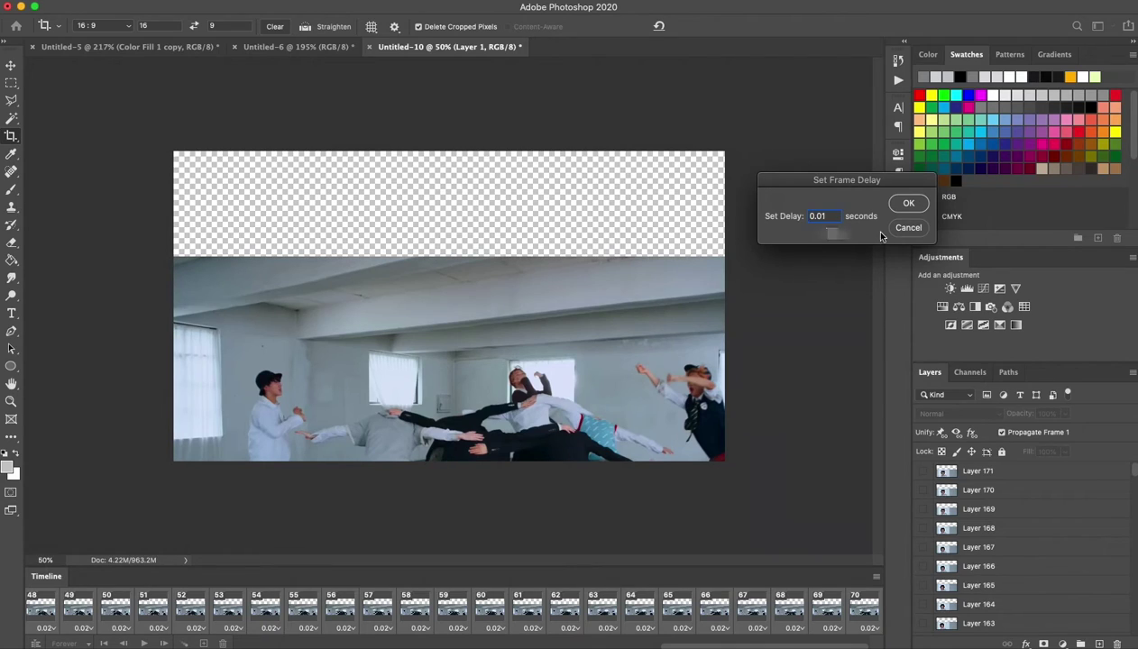
key(Return)
- Select Layer 130, confirm the 268 × 151 px image size, and float Untitled-6
scroll(1024, 493, down, 10)
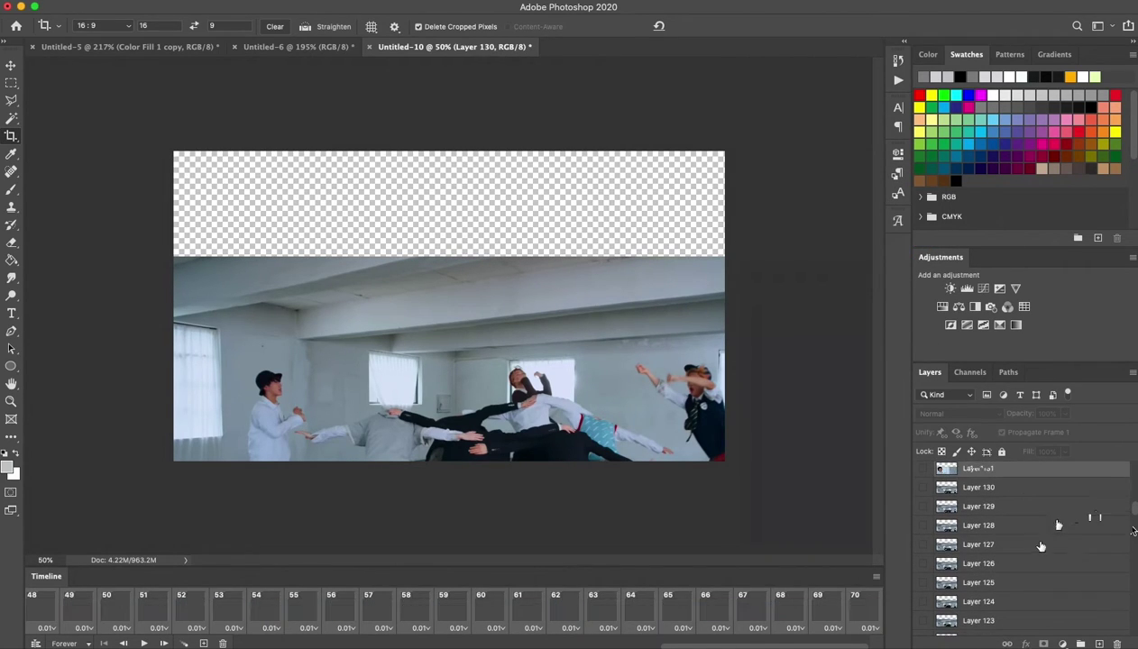
scroll(1133, 527, down, 5)
scroll(1133, 523, down, 5)
scroll(1133, 519, down, 5)
scroll(1133, 516, down, 5)
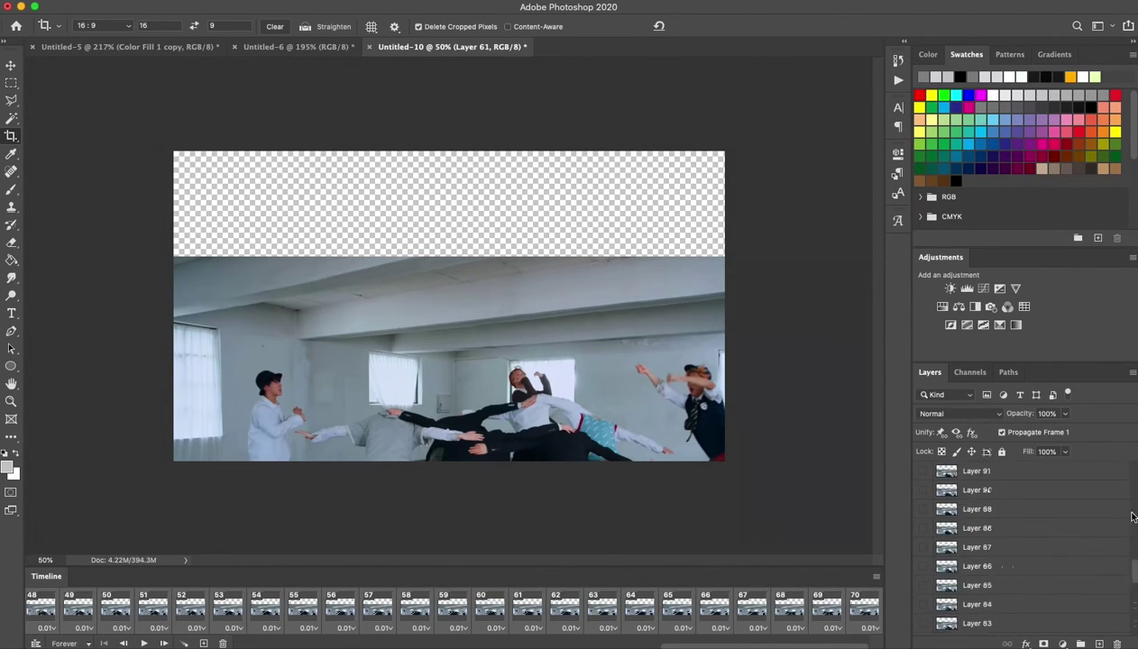
scroll(1133, 517, up, 15)
click(1109, 479)
key(ctrl+alt+i)
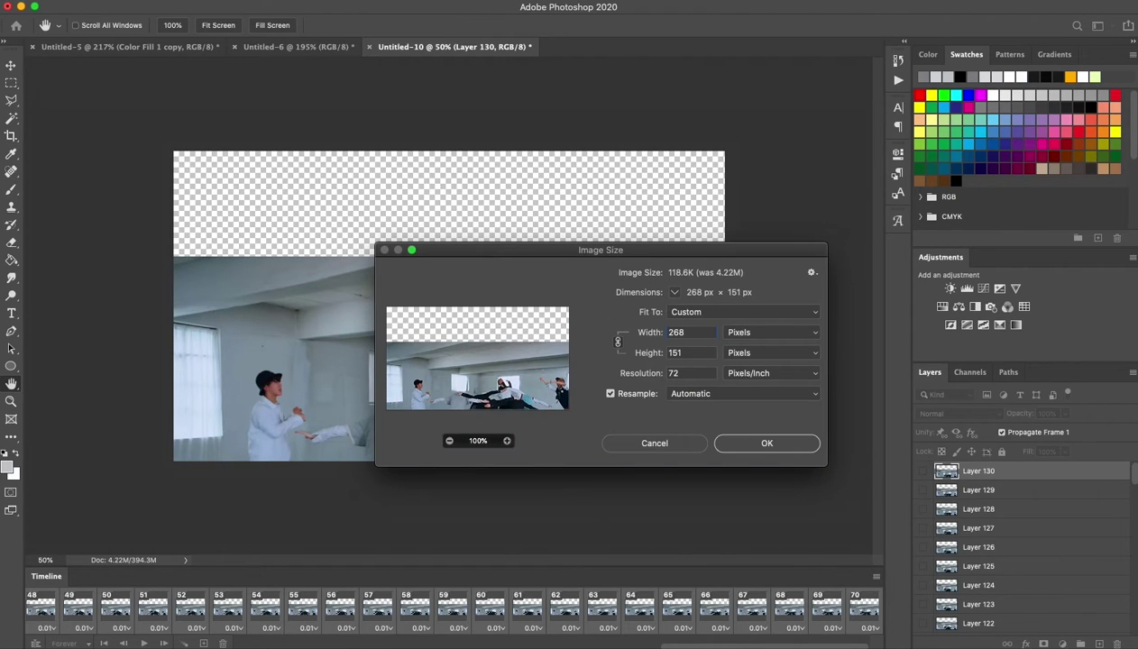
key(Escape)
click(288, 46)
drag(289, 46, 173, 81)
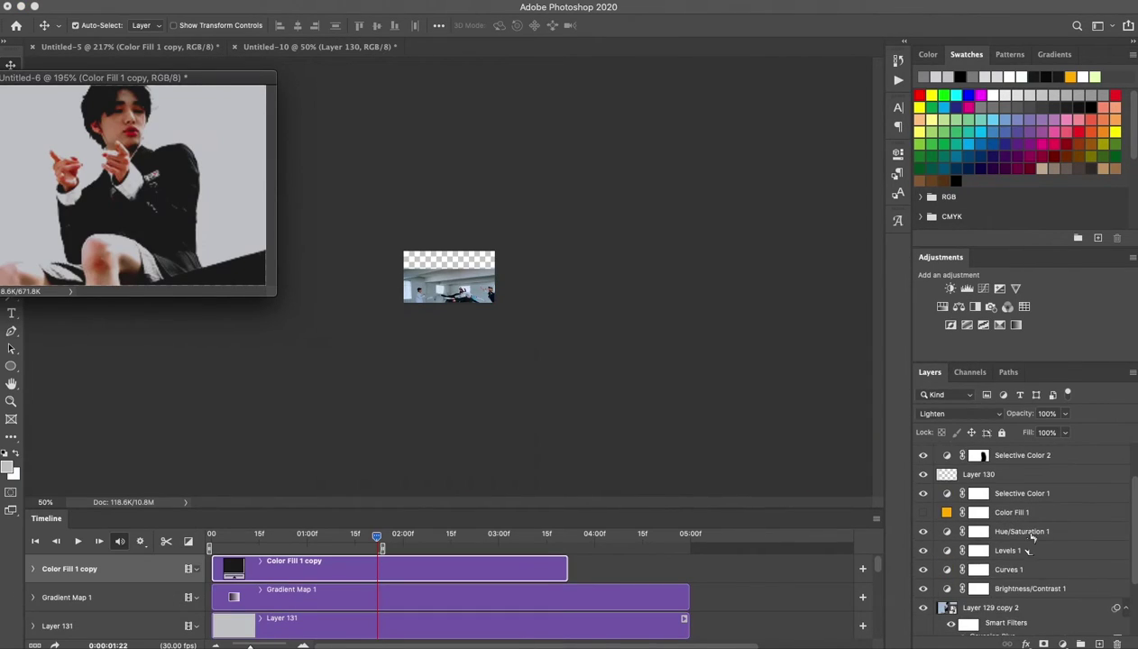
- Copy the grading layers in, enable Gradient Map 1, and paint light grey over the ceiling
drag(995, 539, 327, 331)
key(ctrl+plus)
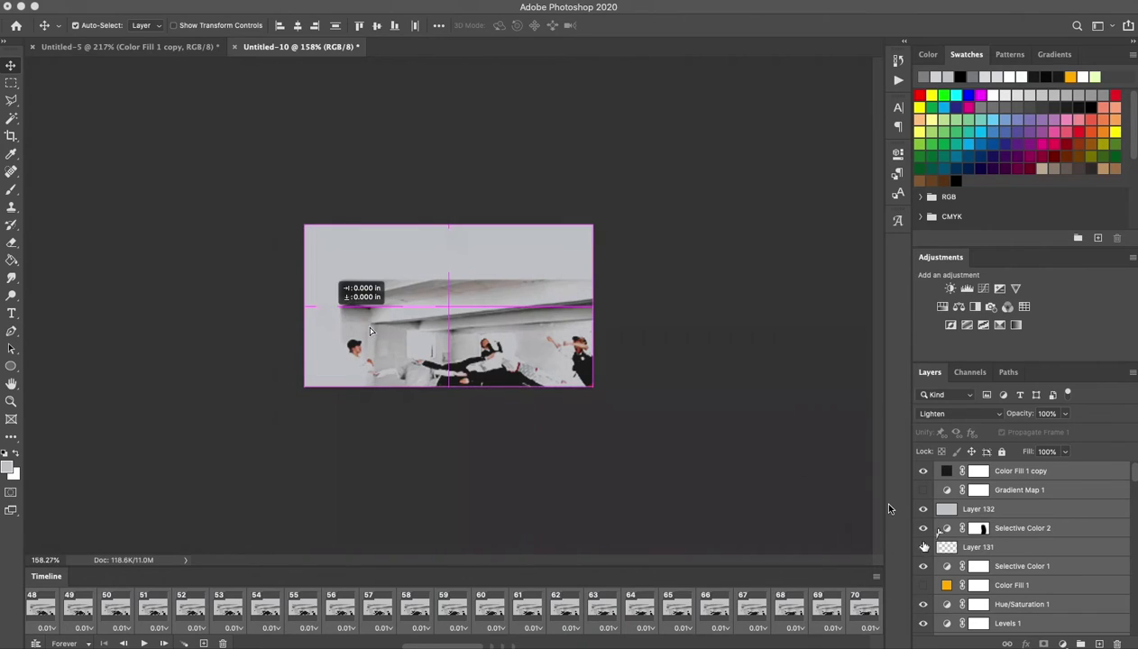
key(ctrl+plus)
click(922, 490)
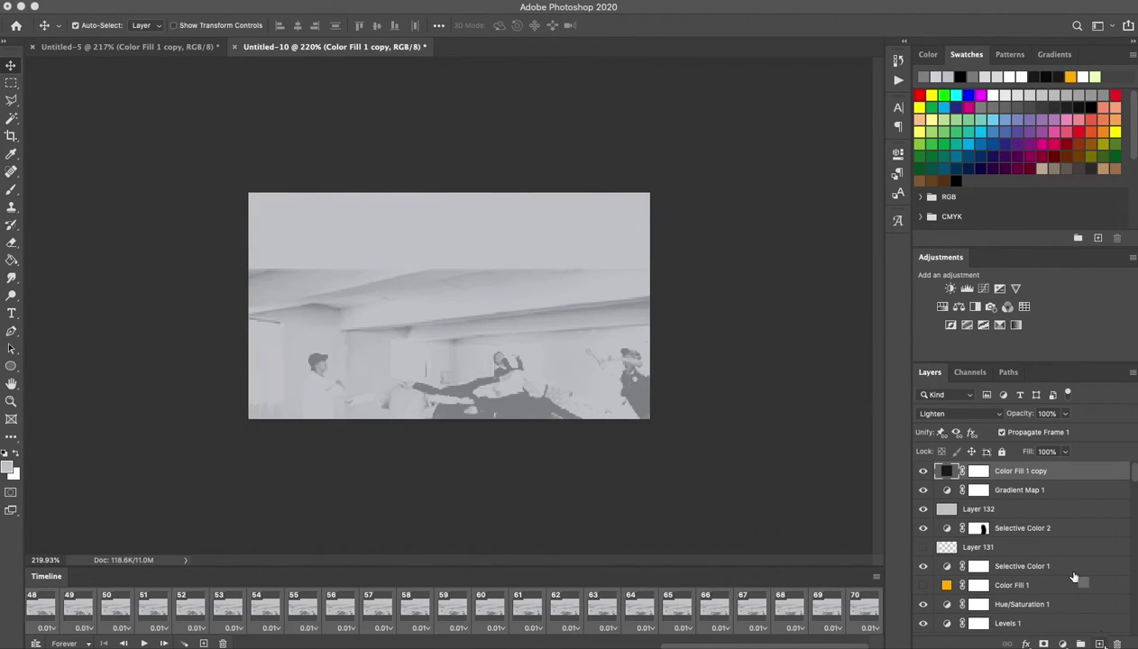
ctrl+click(1097, 643)
key(b)
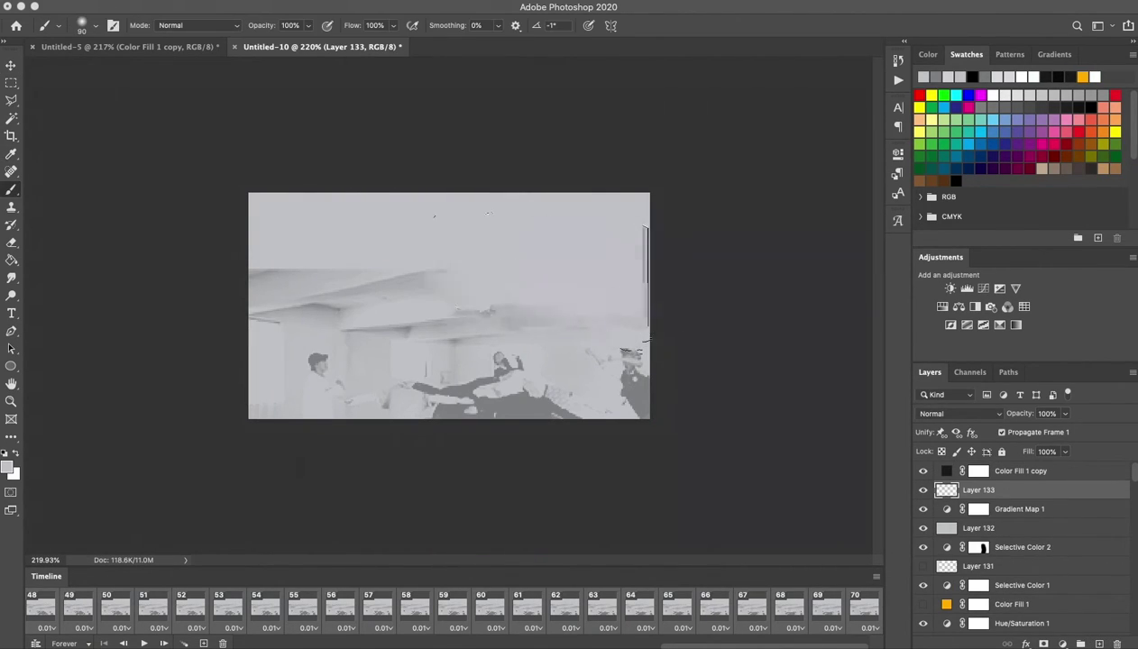
drag(631, 297, 441, 181)
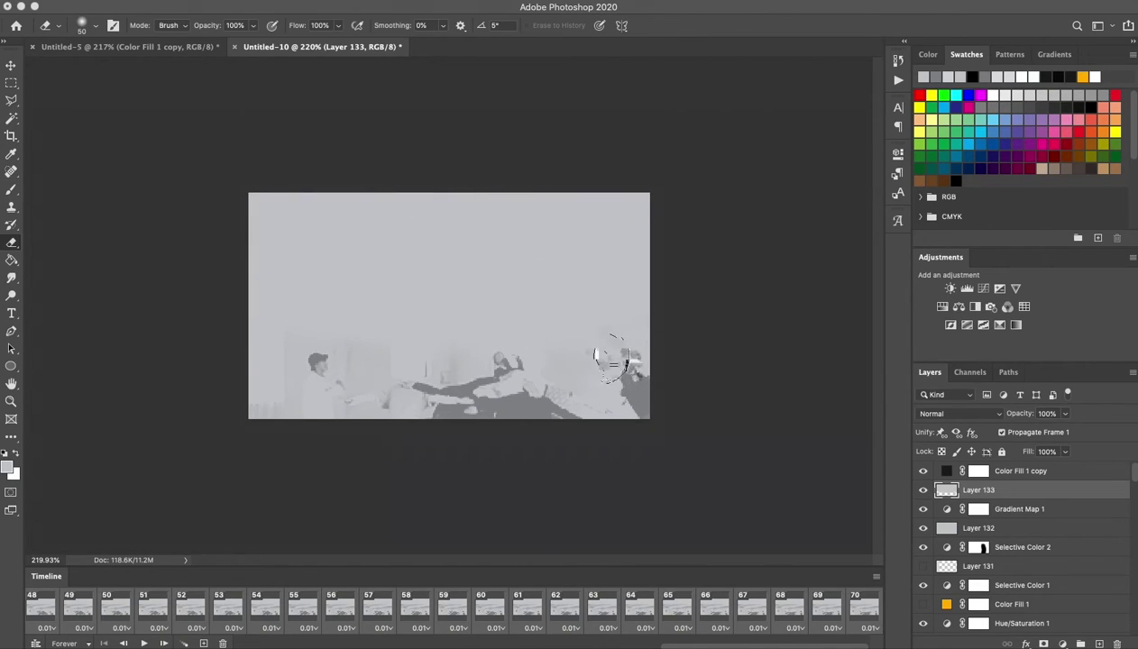
- Convert the frames to a video timeline and run the act 1 grading action
click(35, 643)
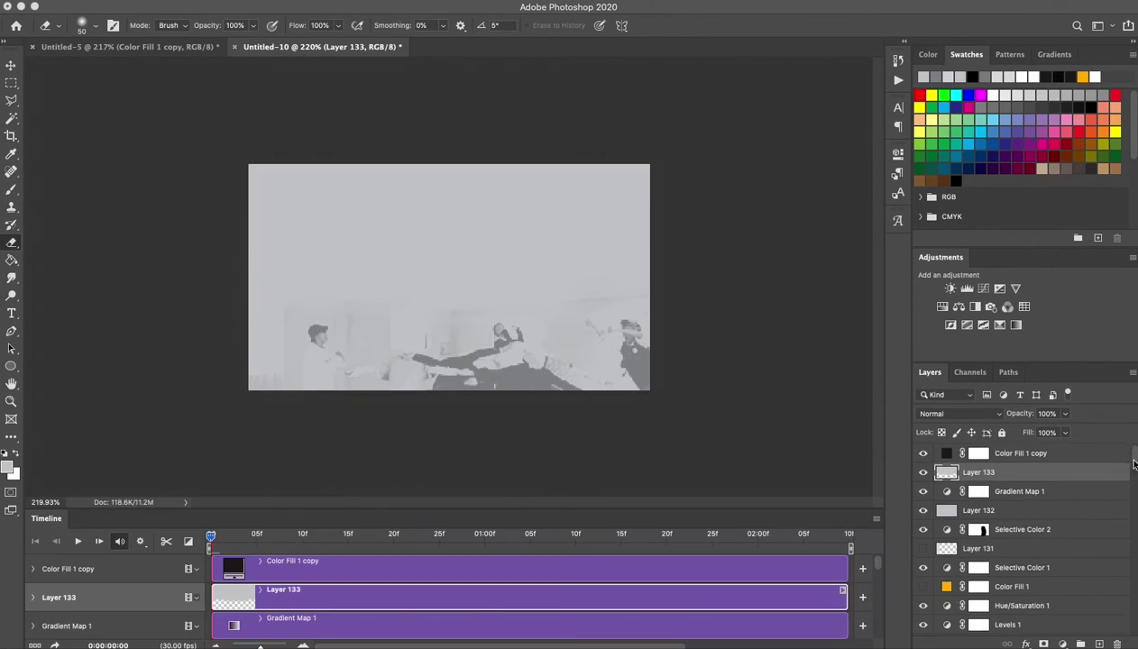
scroll(1019, 541, down, 3)
right_click(1012, 577)
click(898, 79)
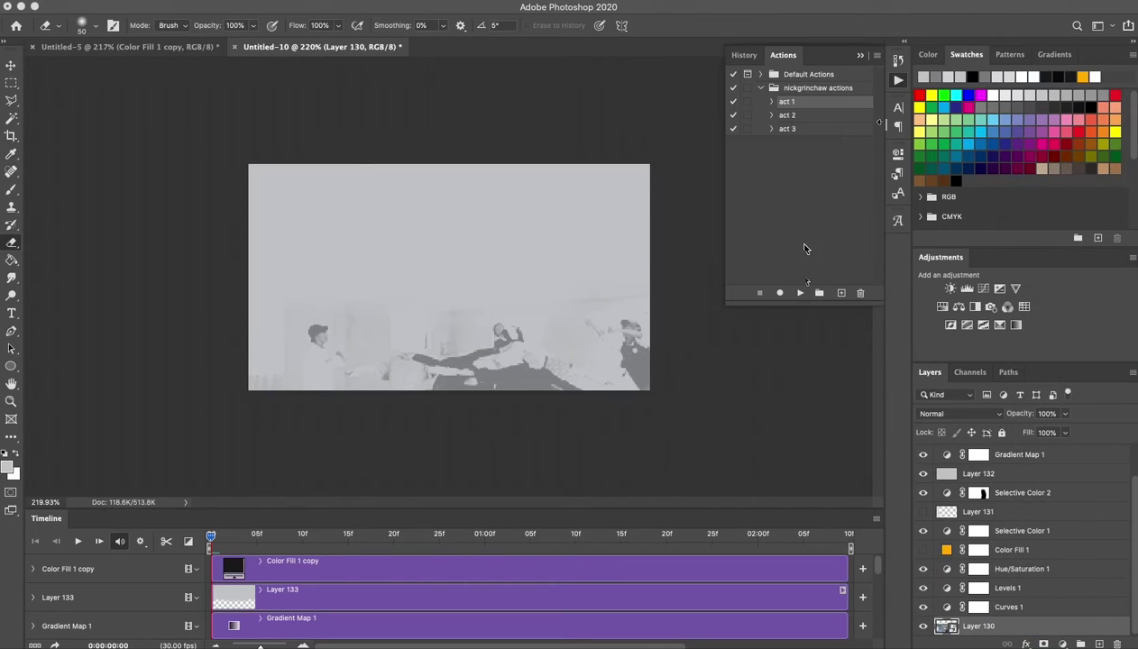
click(800, 293)
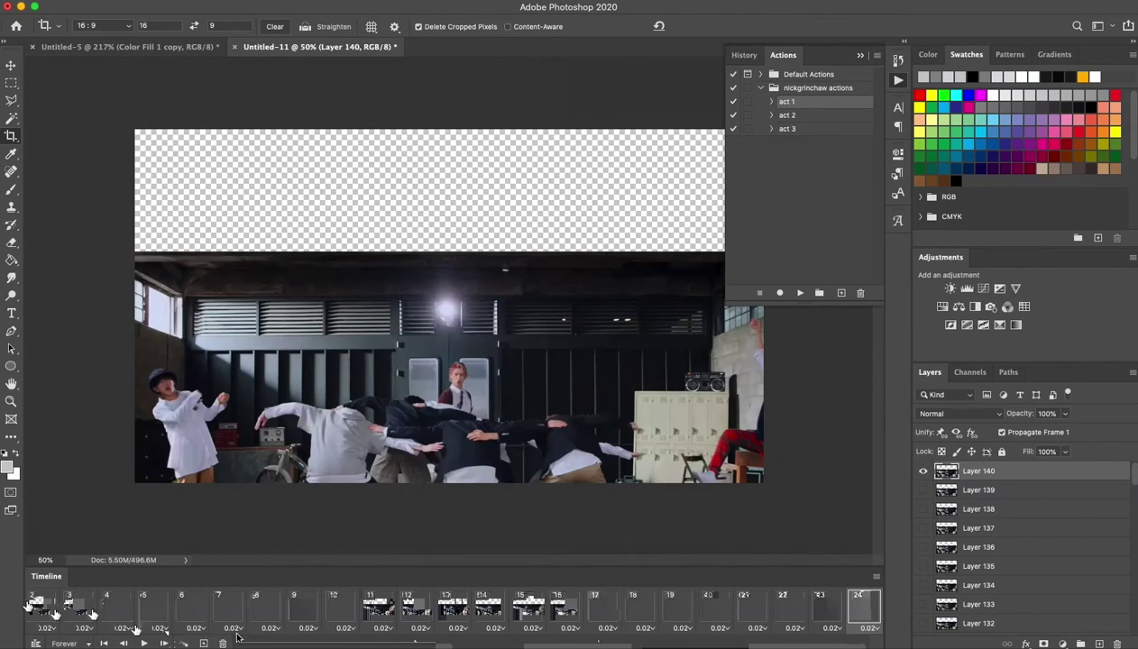
- Commit Untitled-11's crop, set 0.01 s frame delays, and enter 200 in Image Size
click(869, 627)
text(0.01)
key(Return)
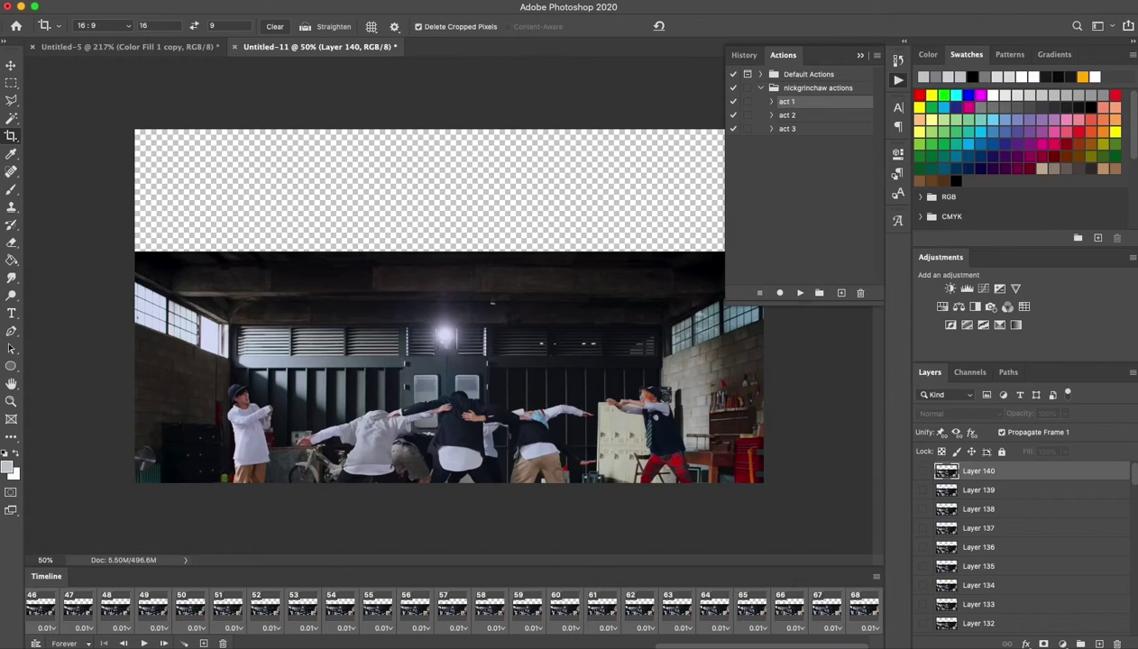
key(ctrl+alt+i)
text(200)
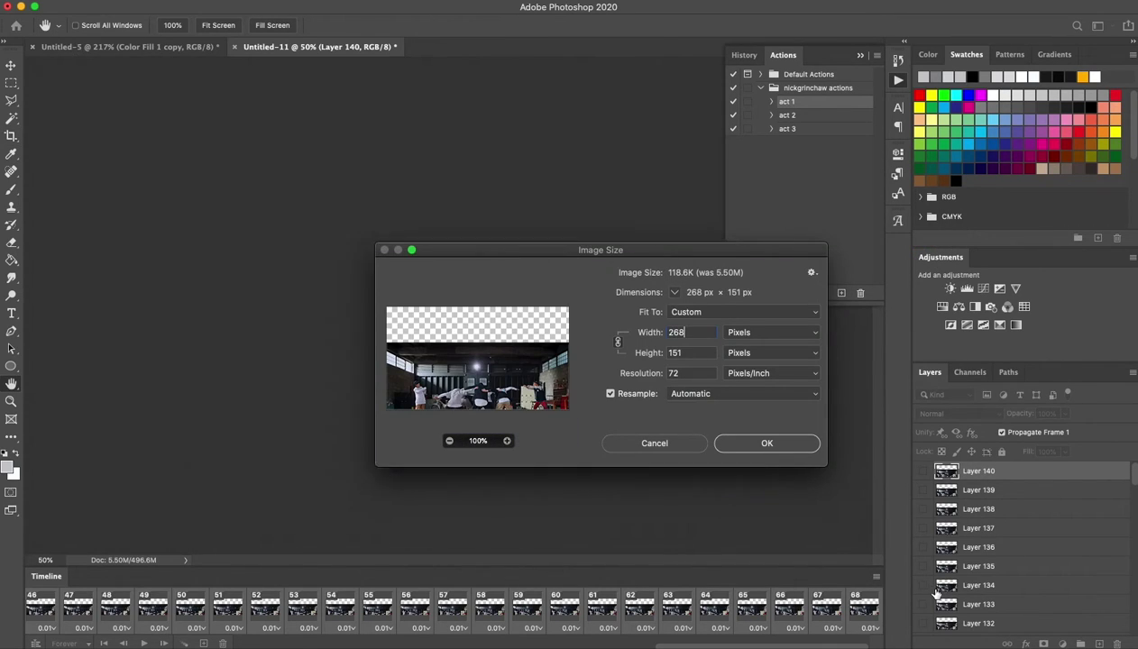
key(Return)
key(v)
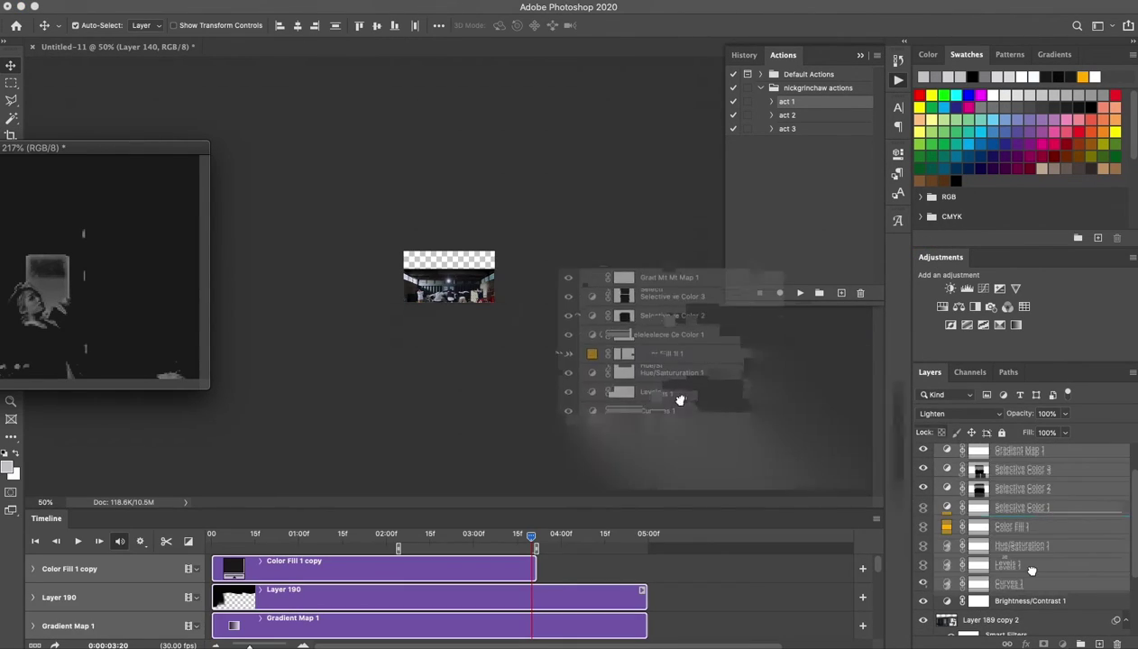
- Select Layer 141, make black the foreground colour, and convert the frame layers to a smart object
click(1035, 492)
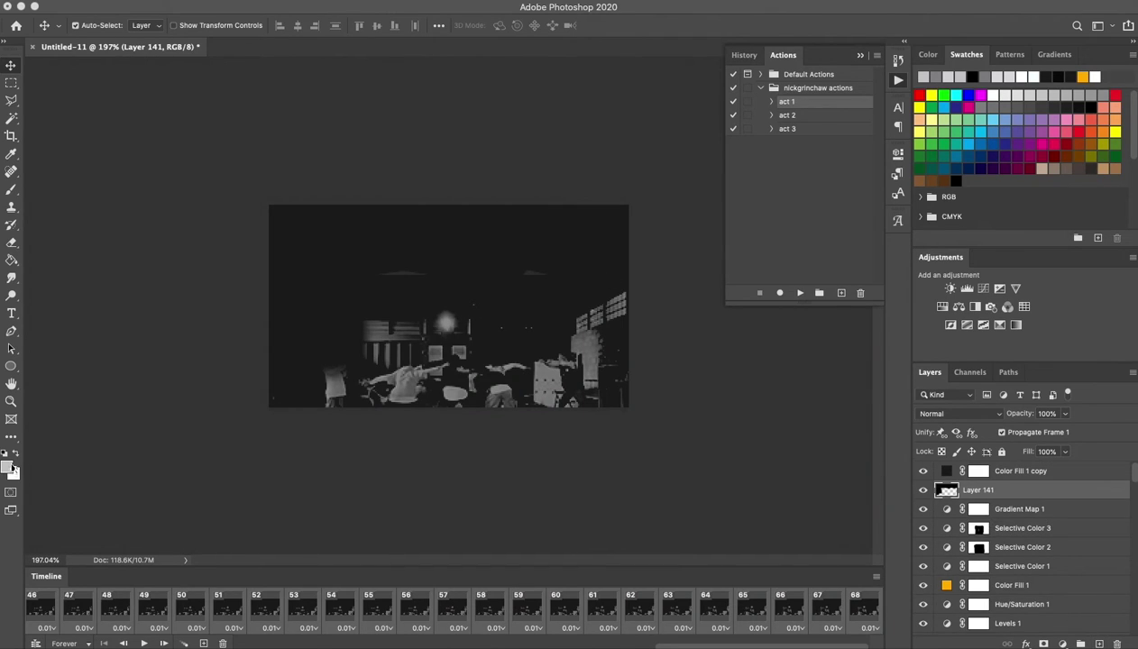
click(8, 466)
click(1087, 240)
key(b)
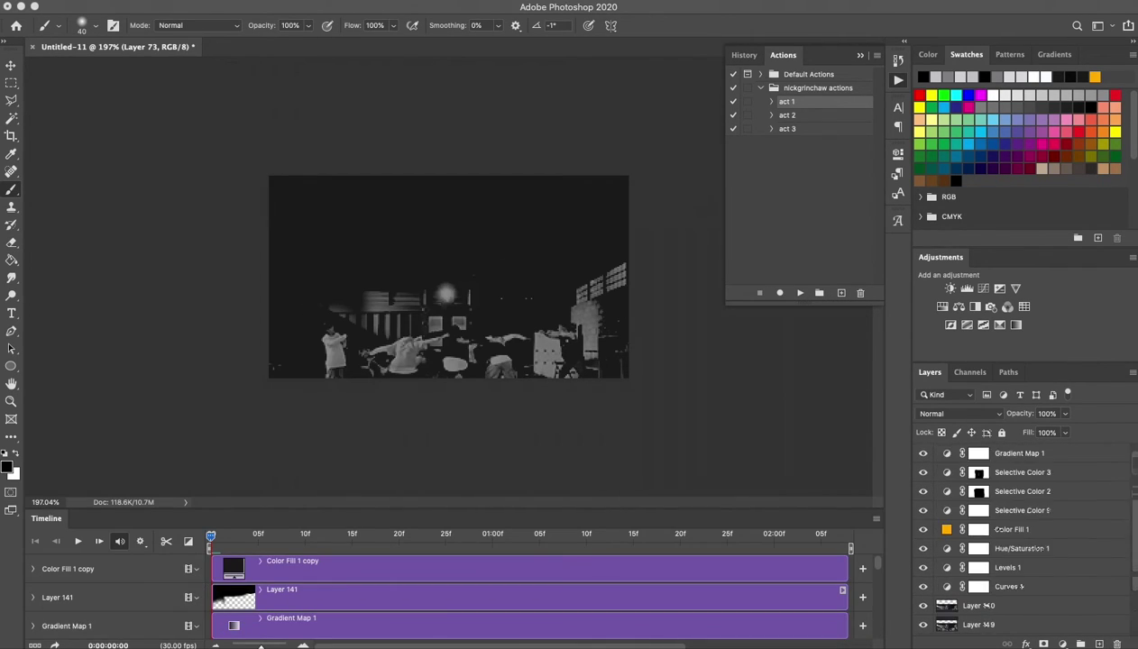
scroll(991, 541, down, 3)
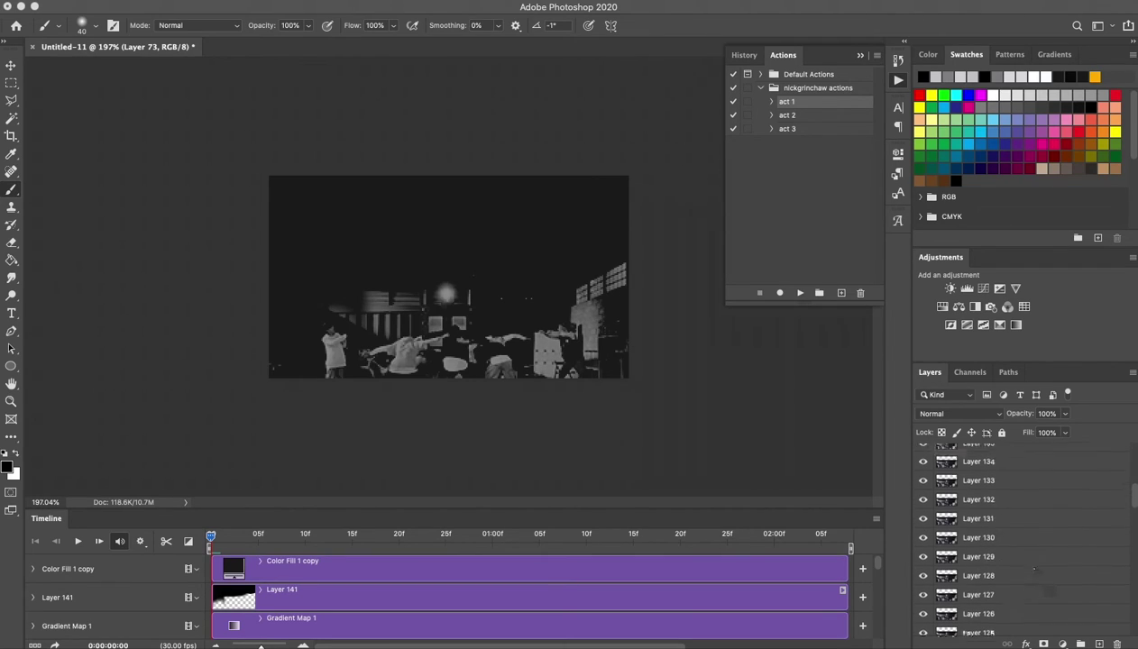
right_click(1038, 598)
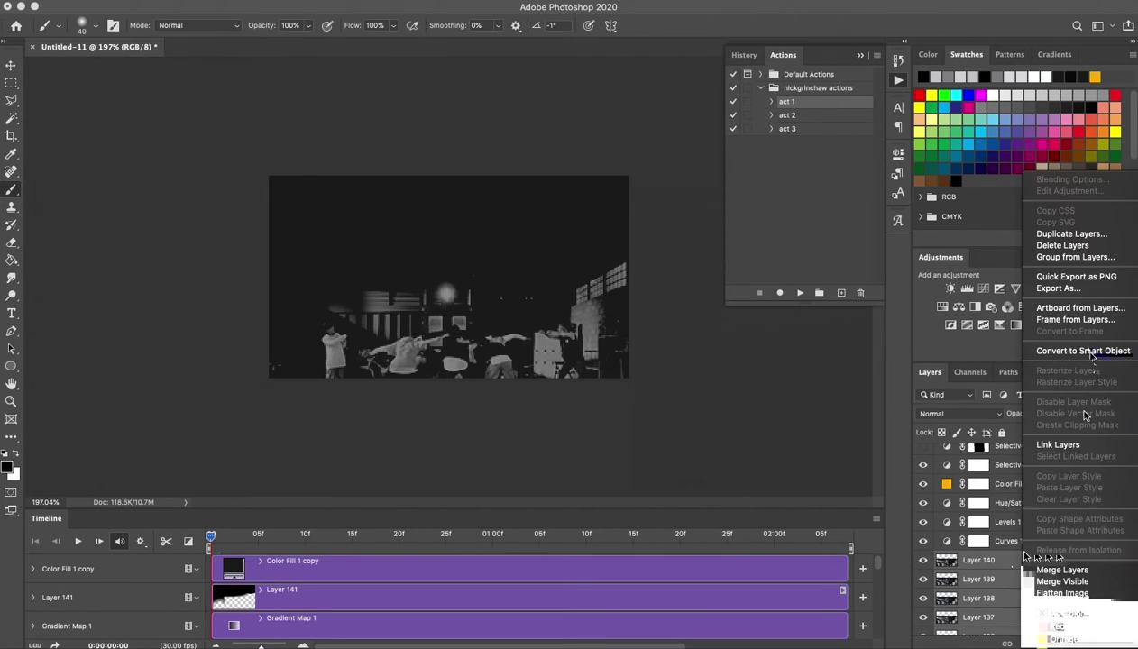
click(1082, 352)
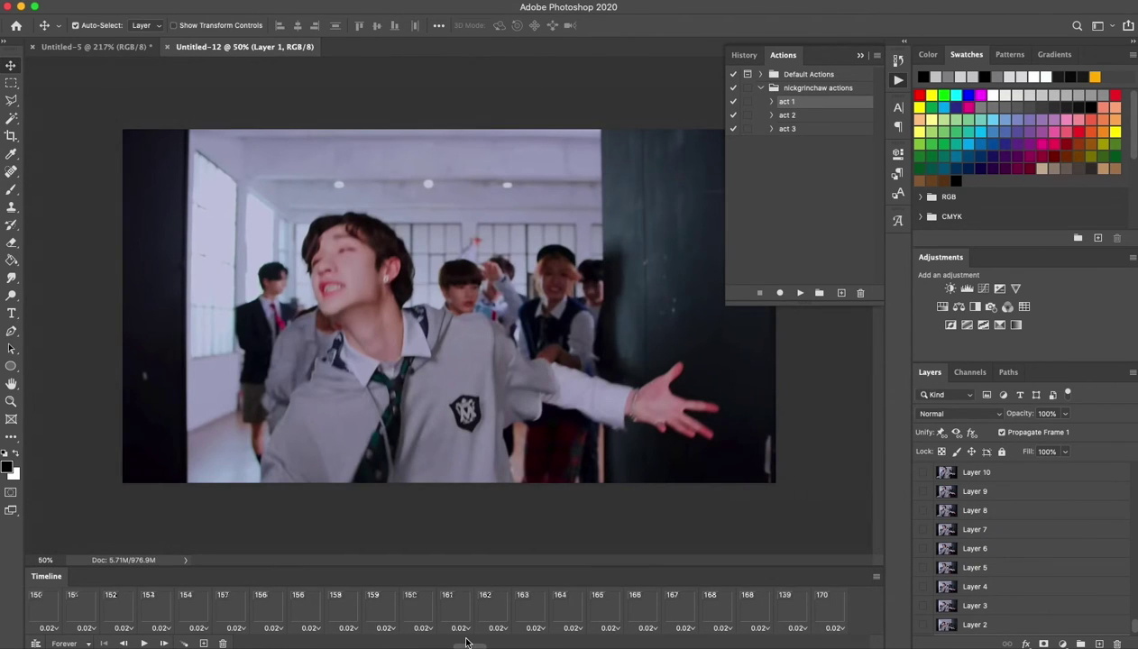
- Select frame 171, commit a 16:9 crop, and enter width 268 in Image Size
click(865, 606)
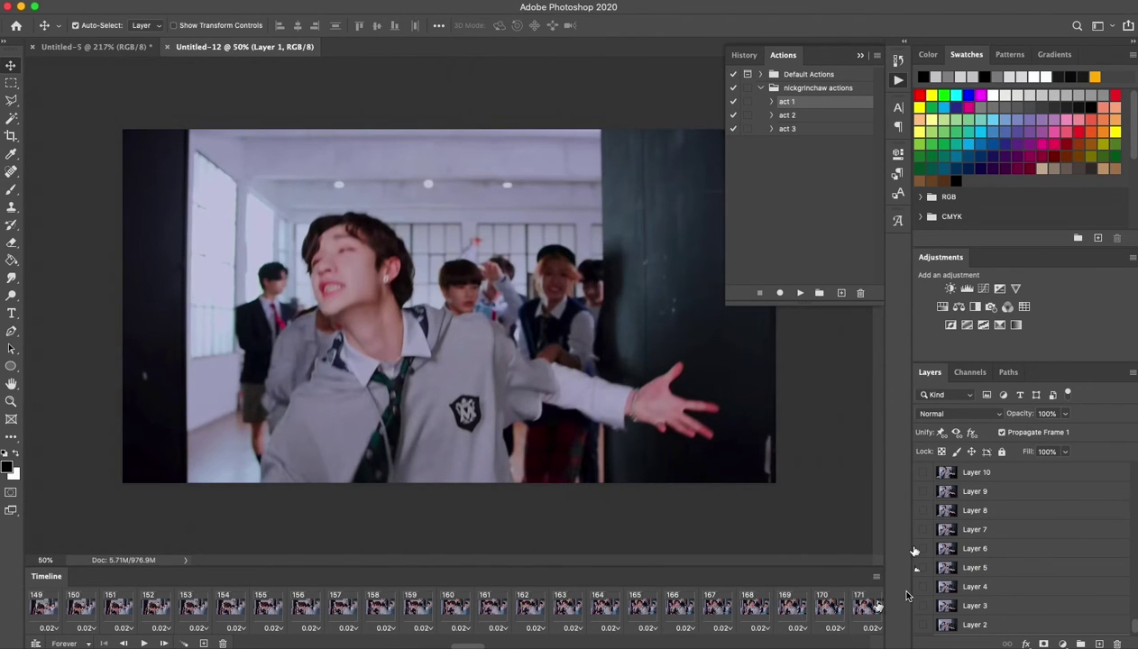
key(c)
mouse_move(451, 343)
mouse_down()
mouse_move(368, 288)
mouse_move(425, 288)
mouse_up()
key(Return)
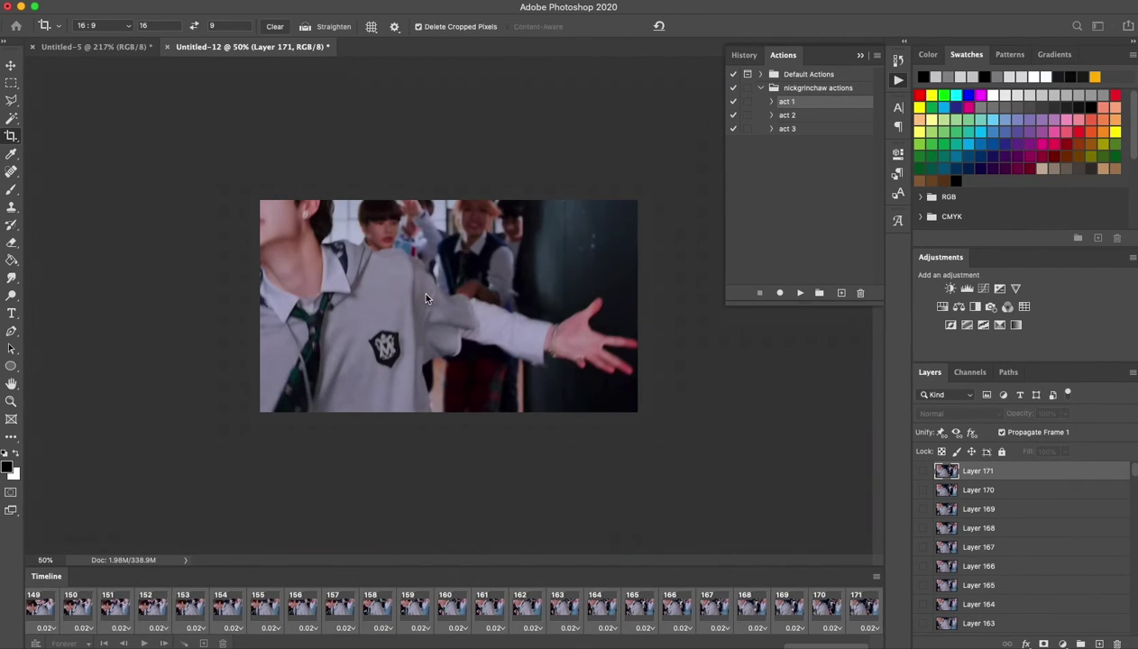
key(ctrl+alt+i)
text(268)
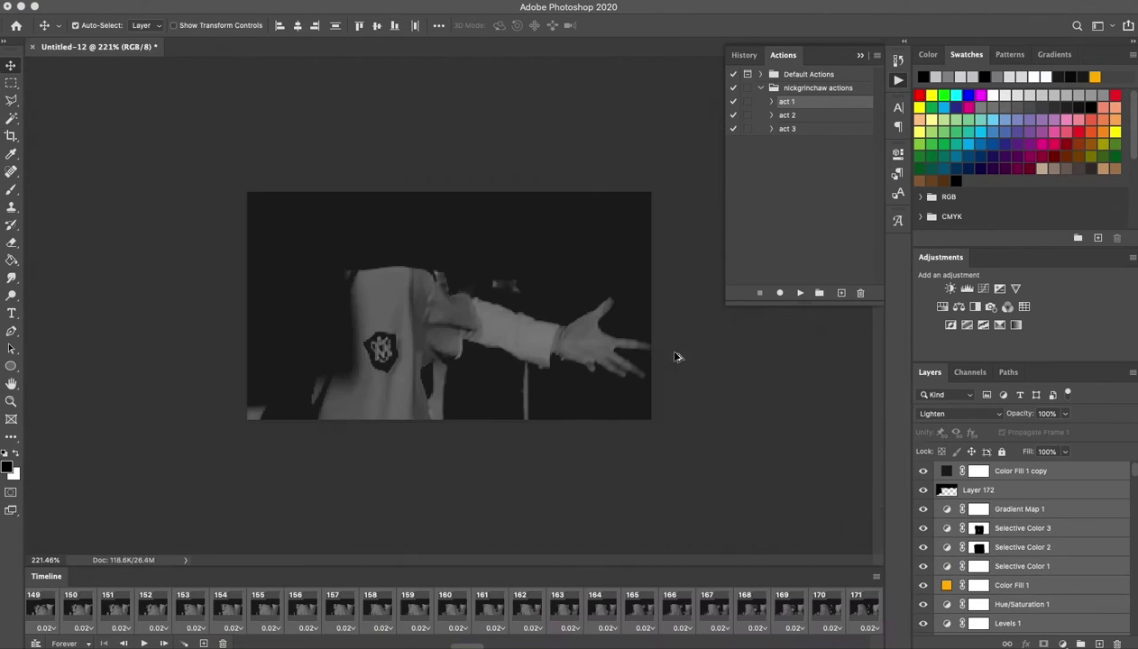
- Hide Layer 172, Selective Color 2/3 and Gradient Map 1, keep Color Fill 1 copy, set 0.01 s delays
click(922, 471)
click(922, 490)
click(923, 527)
click(922, 546)
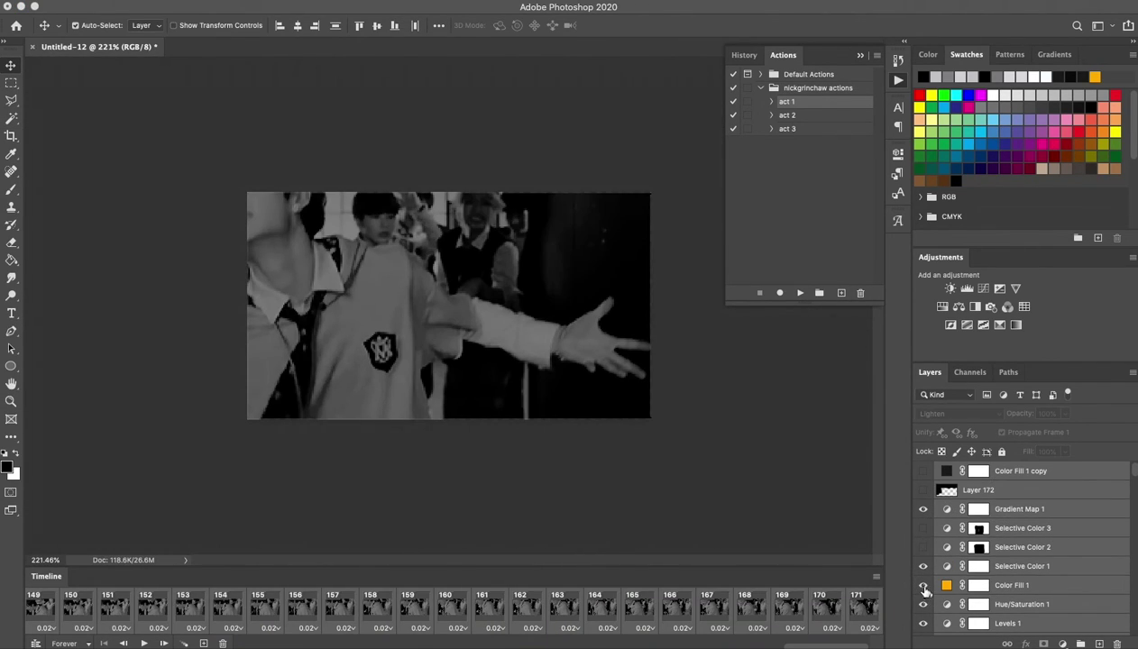
click(922, 508)
click(923, 471)
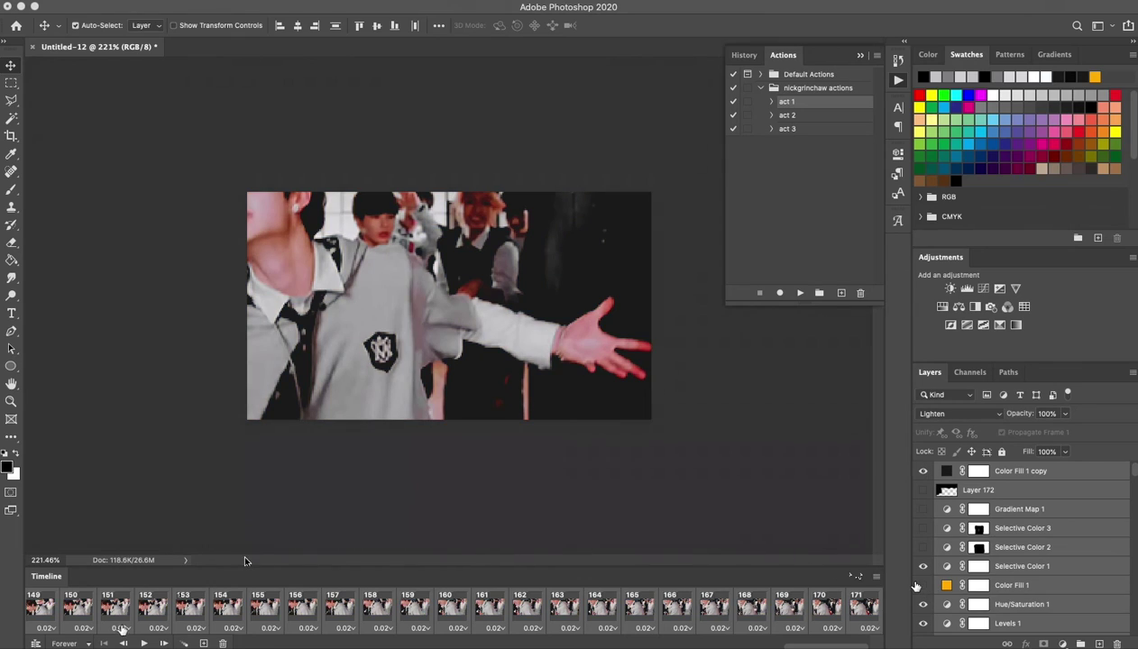
click(45, 628)
key(Return)
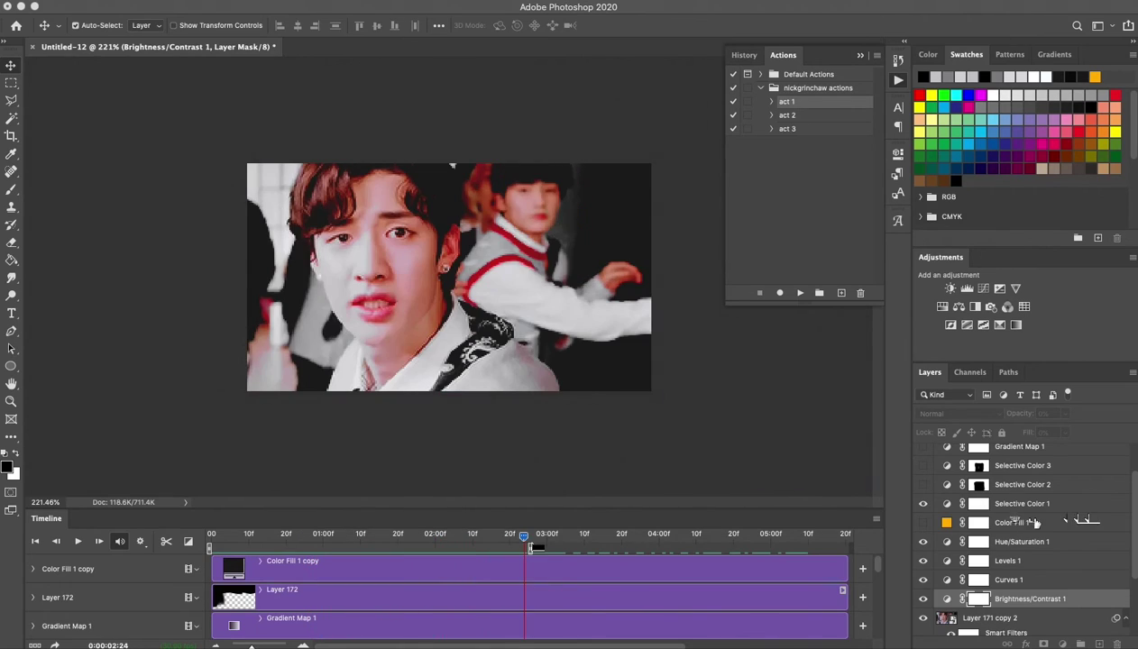
- Add Selective Color 4 on Reds, hide Color Fill 1, and move it below Hue/Saturation 1
click(1016, 324)
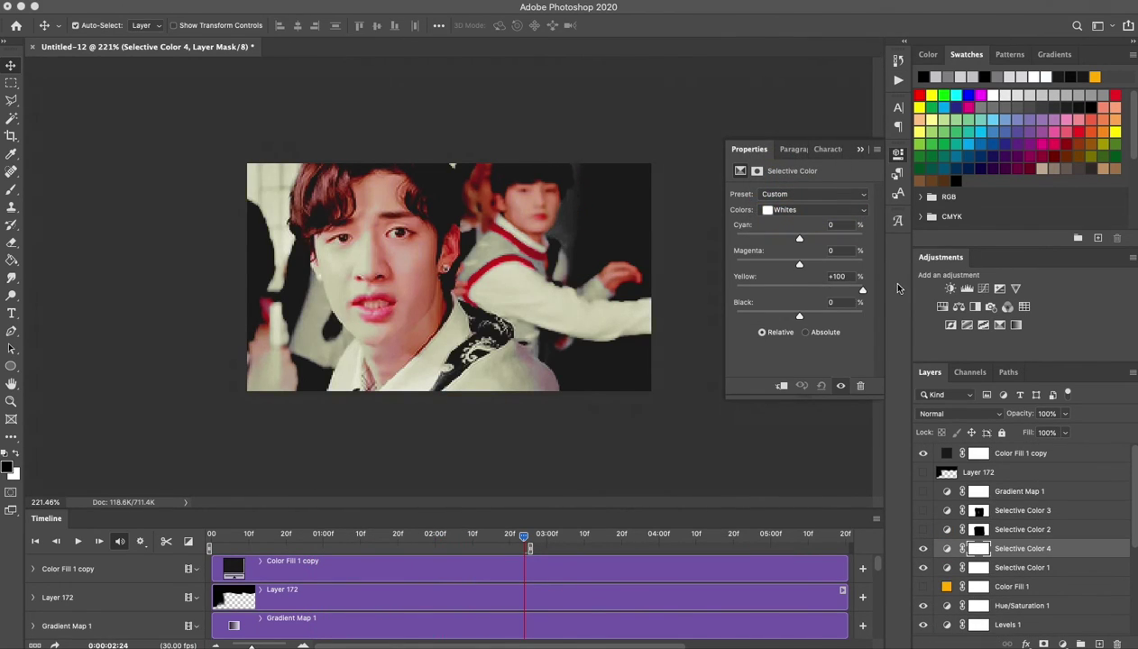
click(814, 210)
click(787, 150)
click(922, 588)
scroll(925, 594, down, 1)
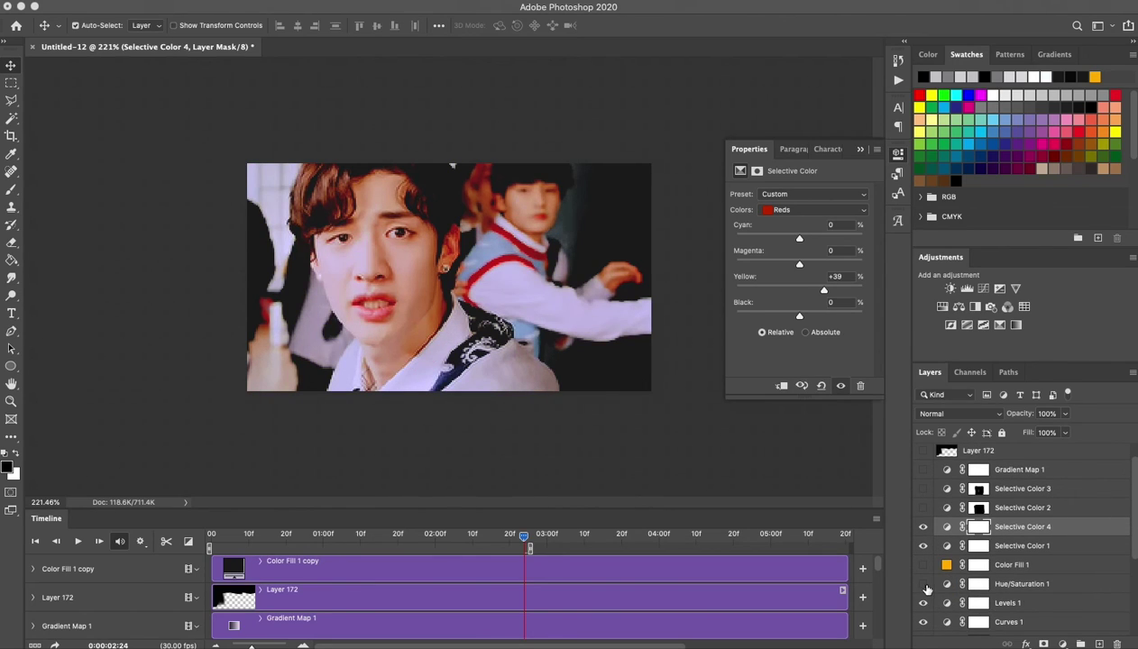
drag(1040, 551, 926, 570)
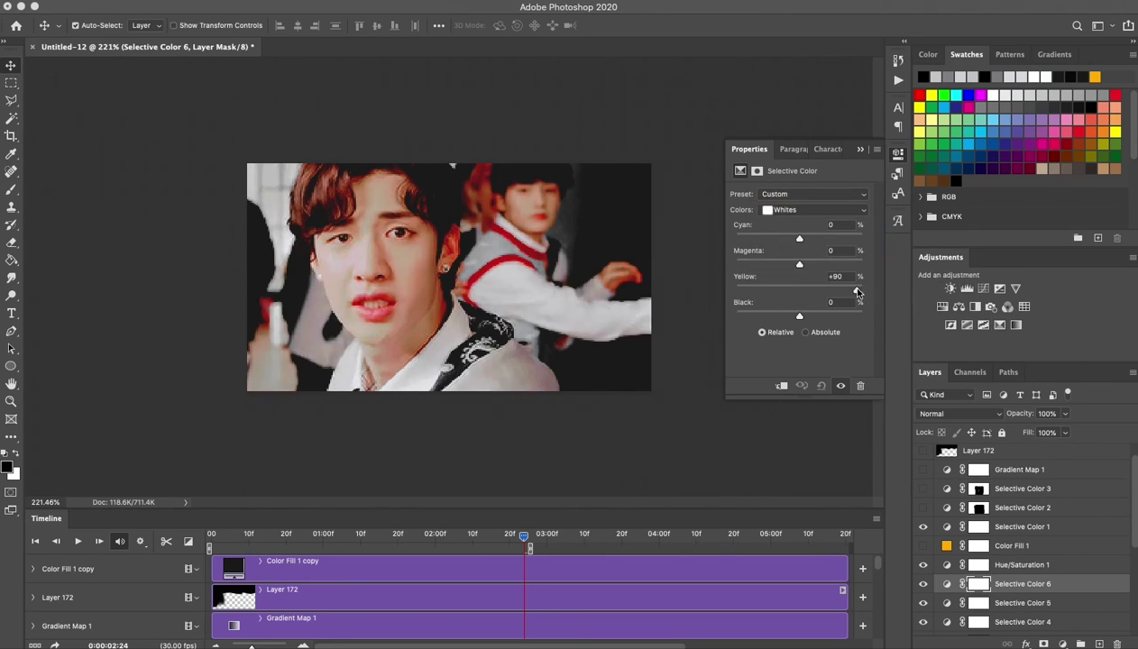
- Adjust the Yellows range, then set Whites to Magenta +21, Yellow +24
click(811, 209)
click(794, 153)
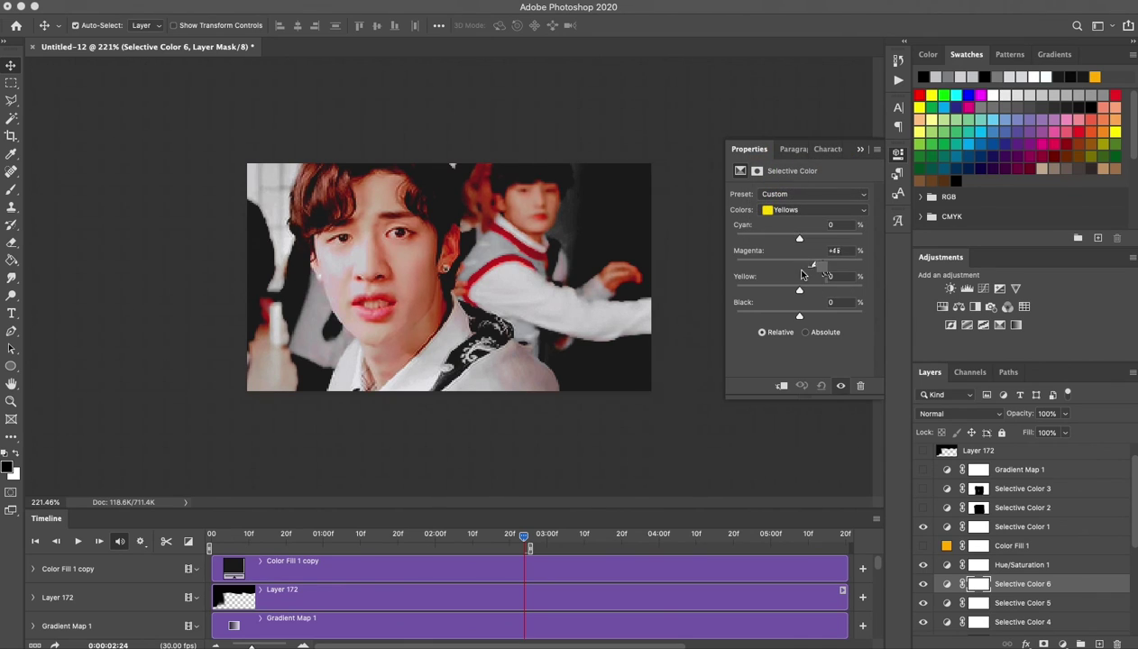
click(812, 210)
click(816, 273)
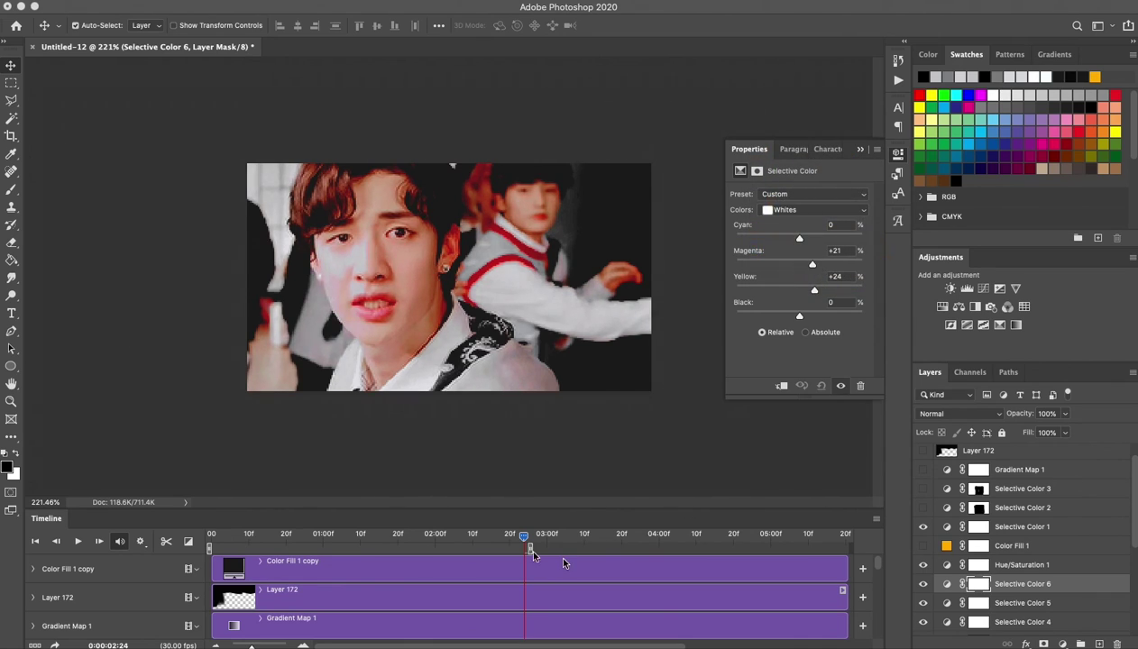